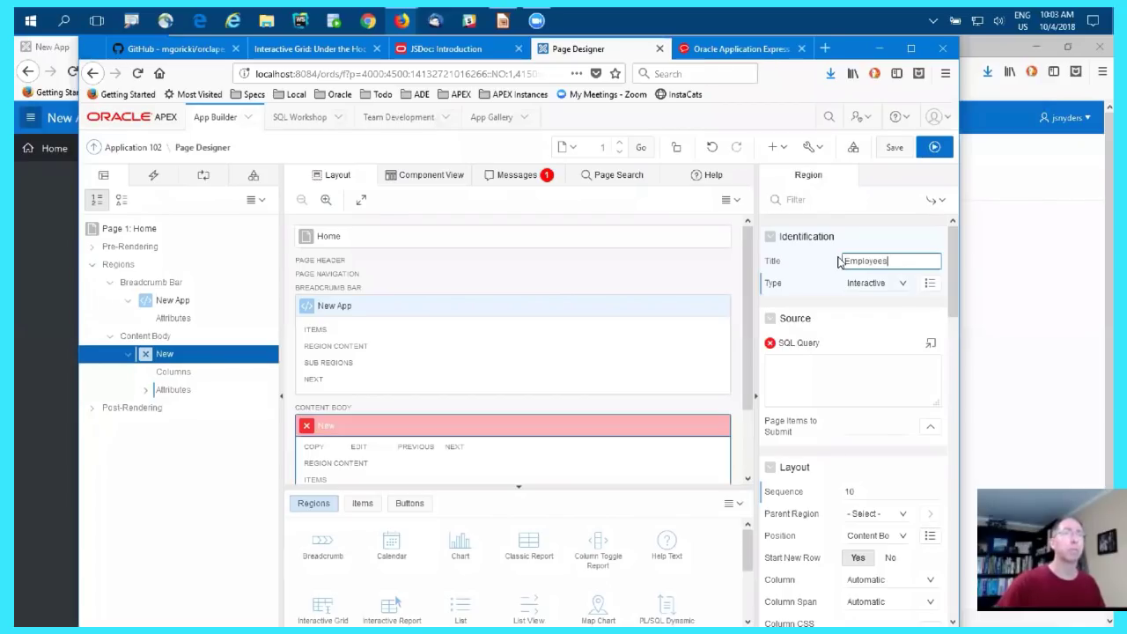
Set the SQL query of the Employees interactive grid region to "select * from emp".
left_click(837, 379)
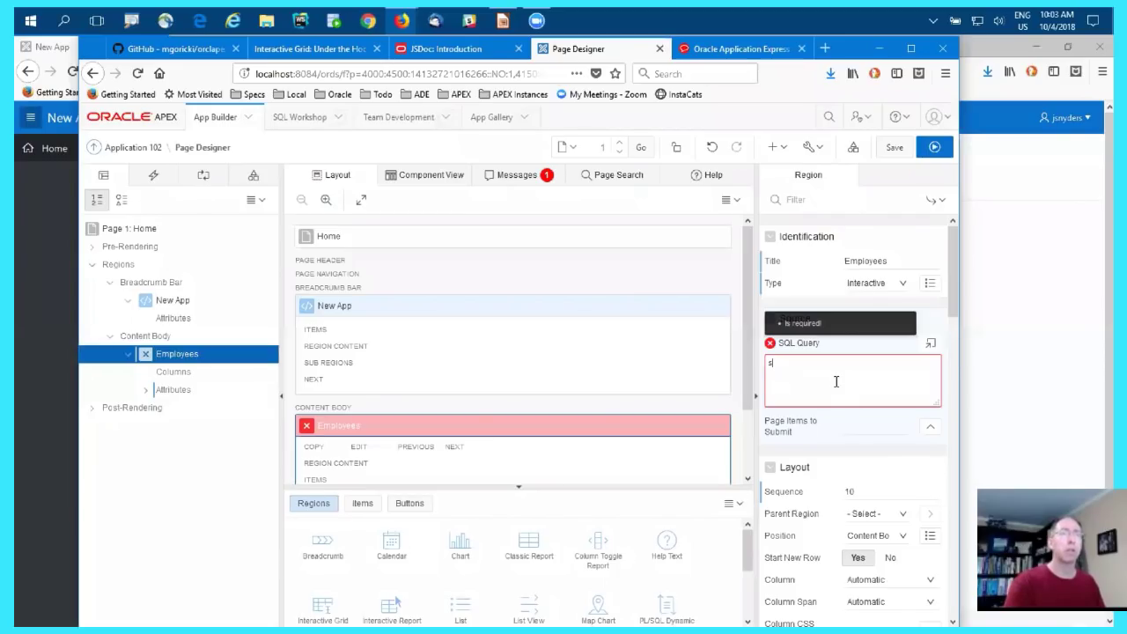
type("select * from emp")
left_click(642, 417)
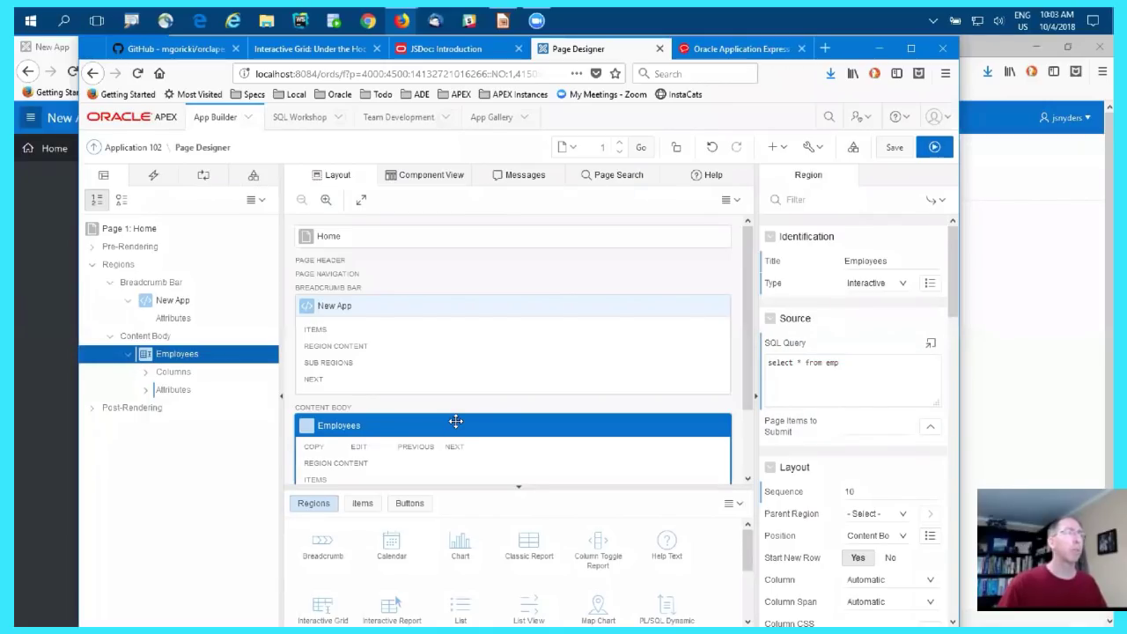
Change the type of the Employees region's EMPNO column to Hidden.
left_click(190, 373)
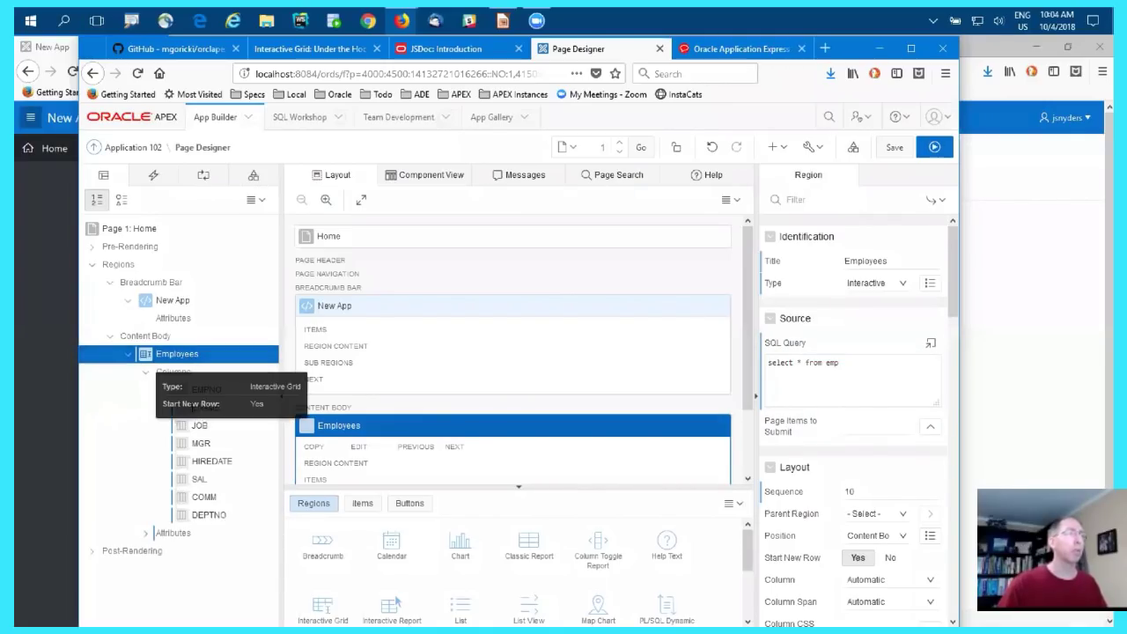
left_click(205, 389)
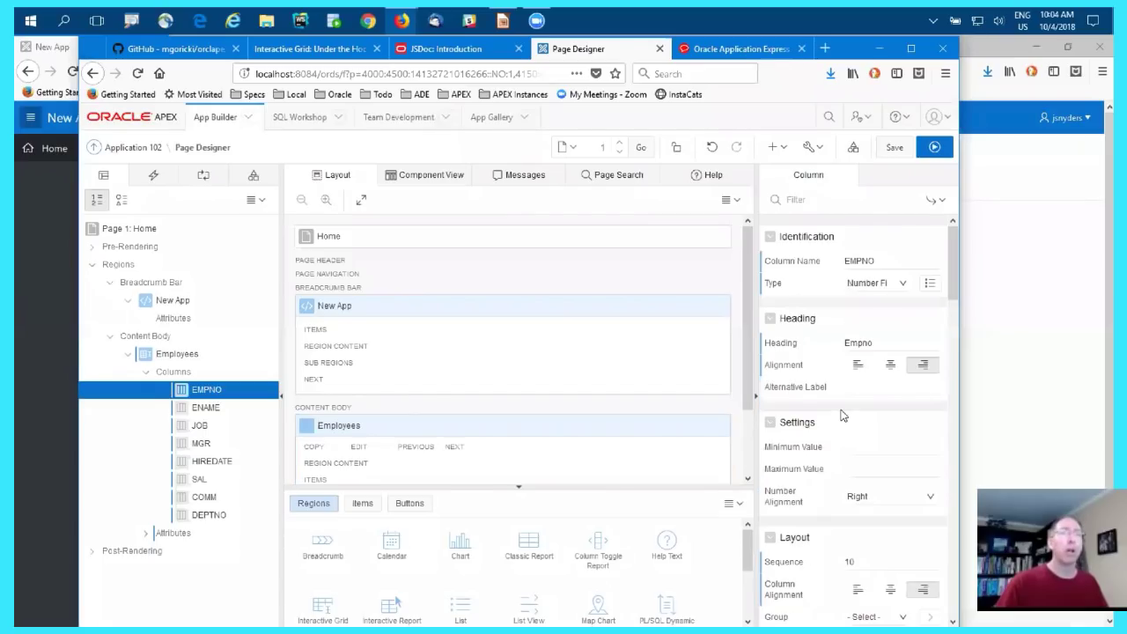
scroll(848, 436, "down", 5)
scroll(855, 344, "up", 5)
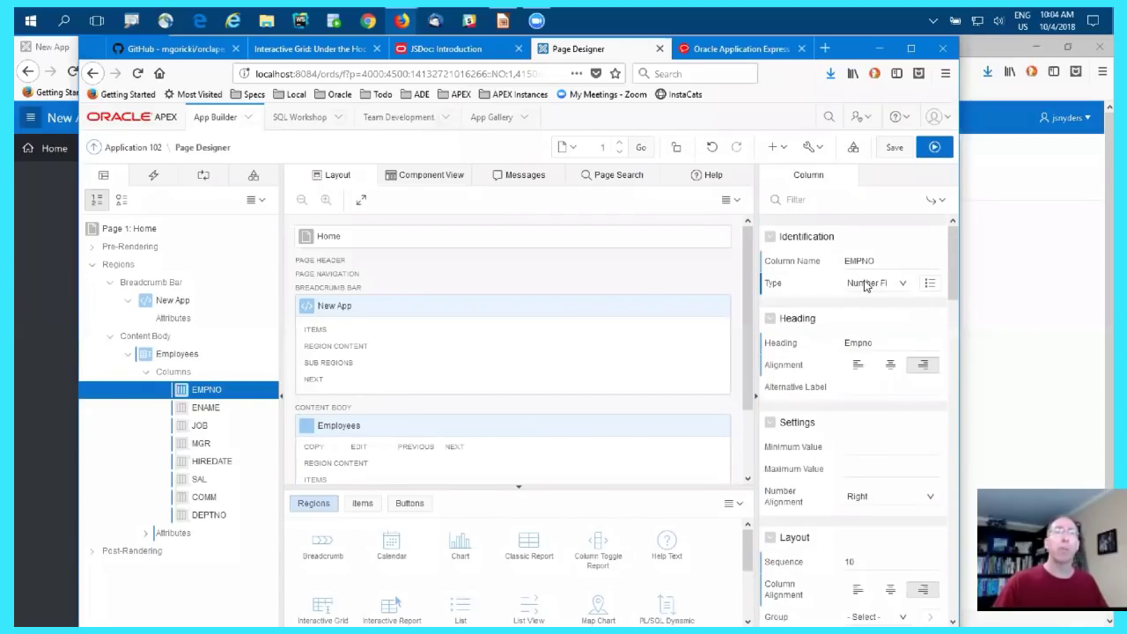
left_click(867, 283)
key("Up")
key("Up")
key("Up")
key("Up")
key("Up")
left_click(863, 380)
Make the EMPNO column the grid's primary key.
scroll(862, 456, "down", 7)
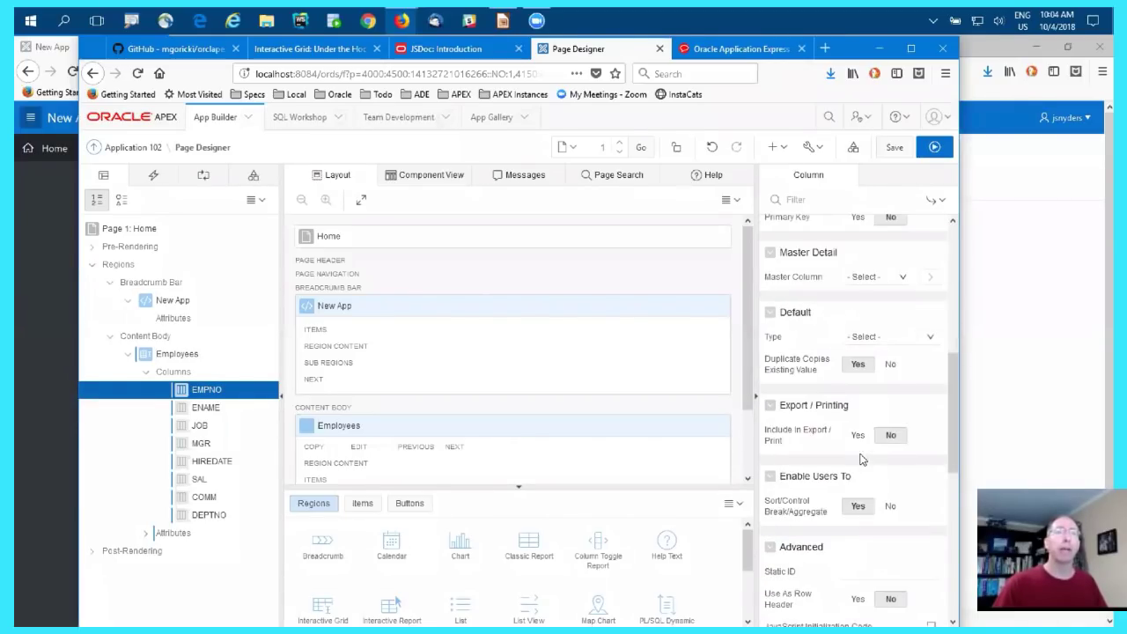
scroll(863, 458, "up", 5)
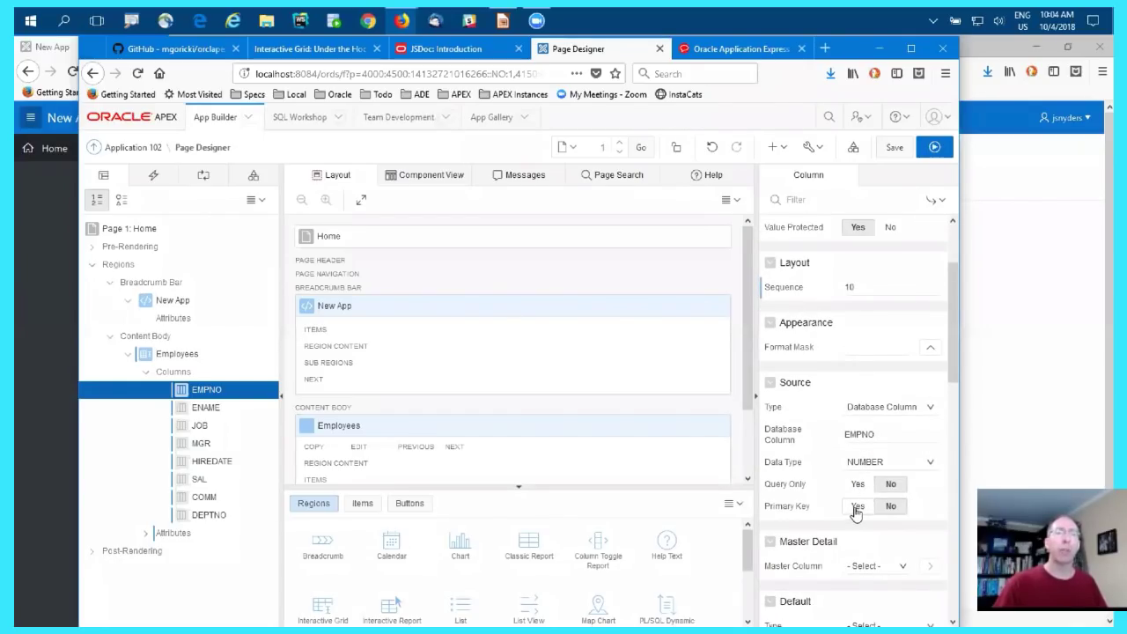
left_click(856, 507)
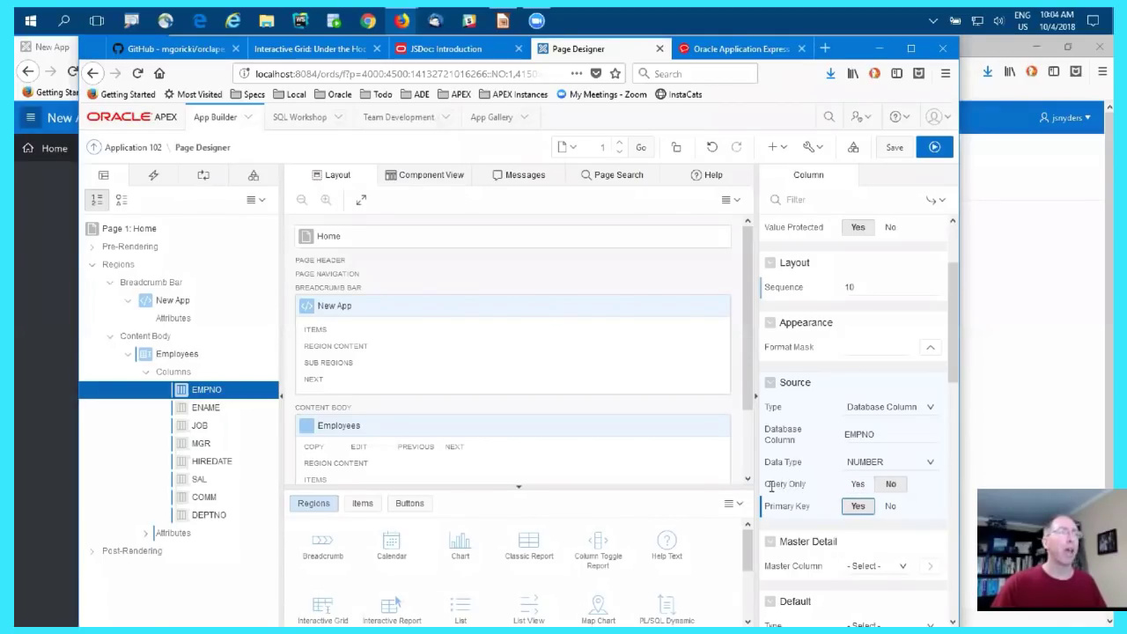
Enable editing in the Employees grid's attributes, then save and run the page.
left_click(173, 533)
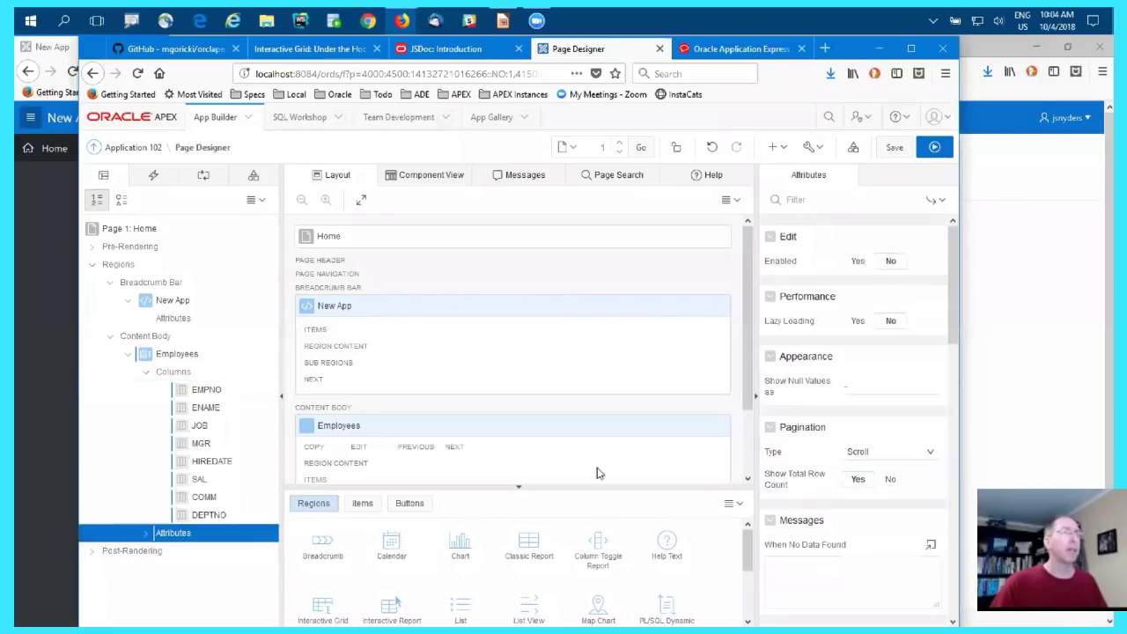
left_click(855, 262)
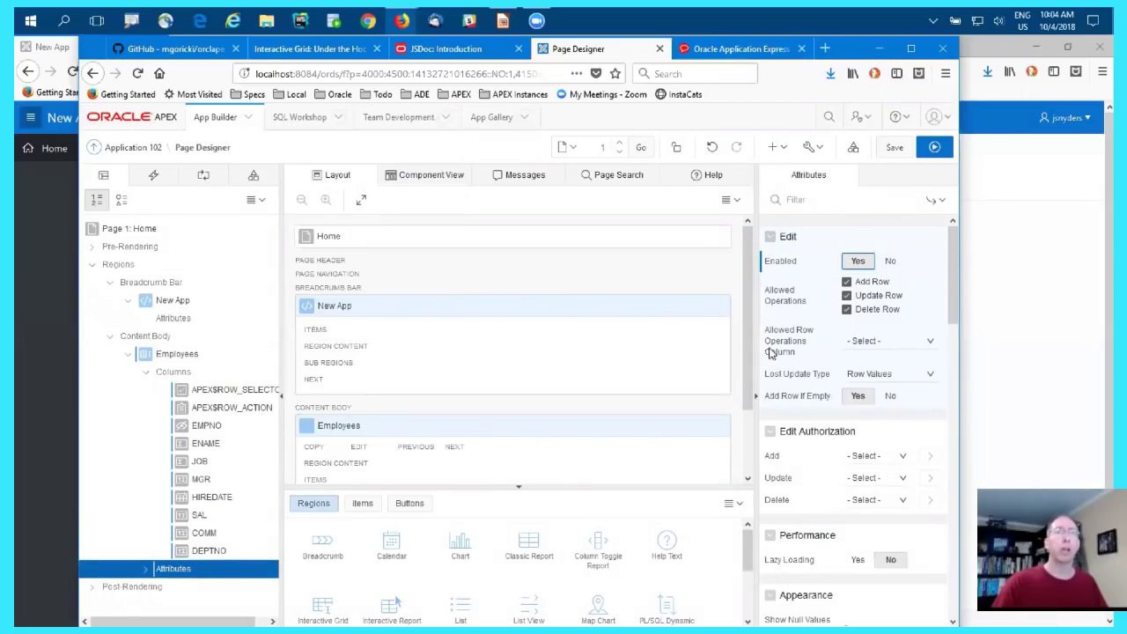
left_click(933, 147)
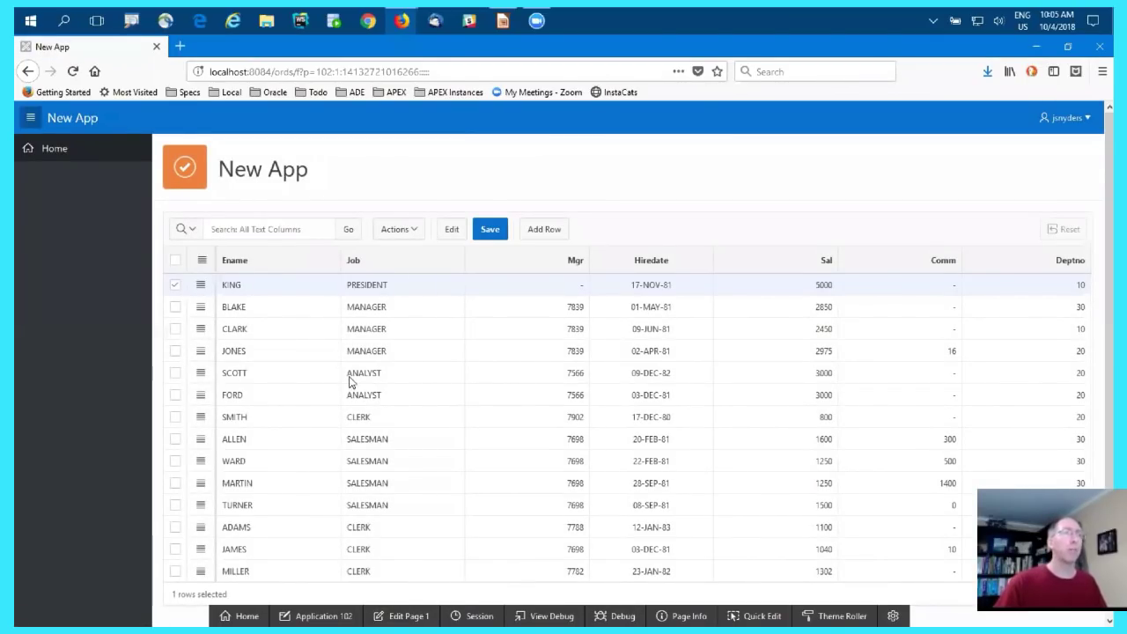
Resize the grid columns from Ename through Deptno by narrowing each one in turn.
left_click_drag(342, 262, 288, 262)
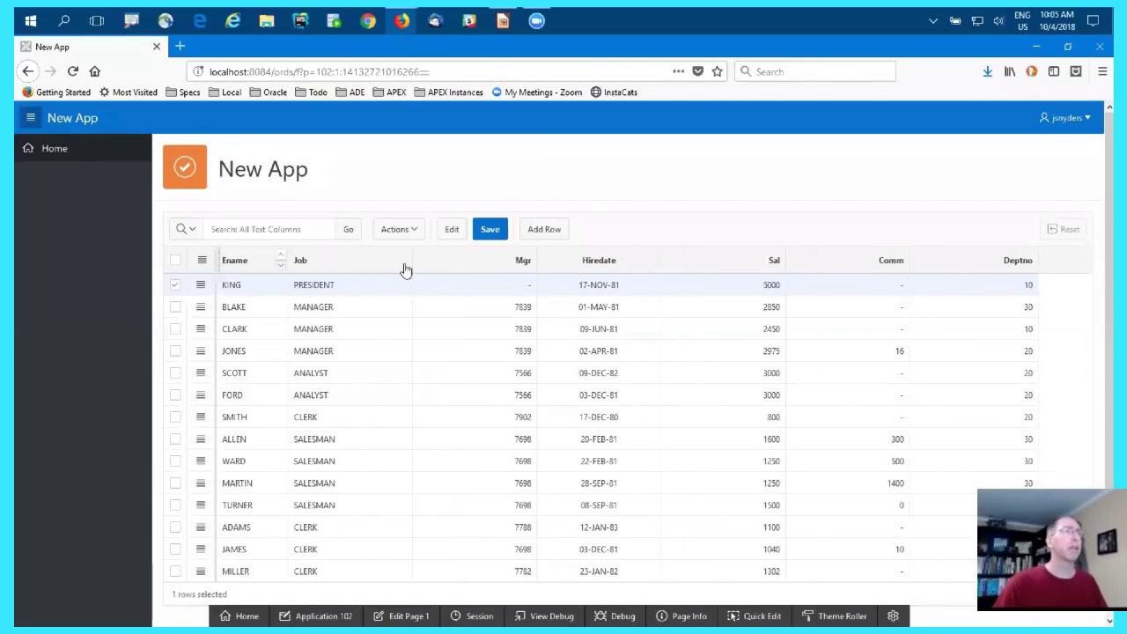
left_click_drag(416, 260, 368, 260)
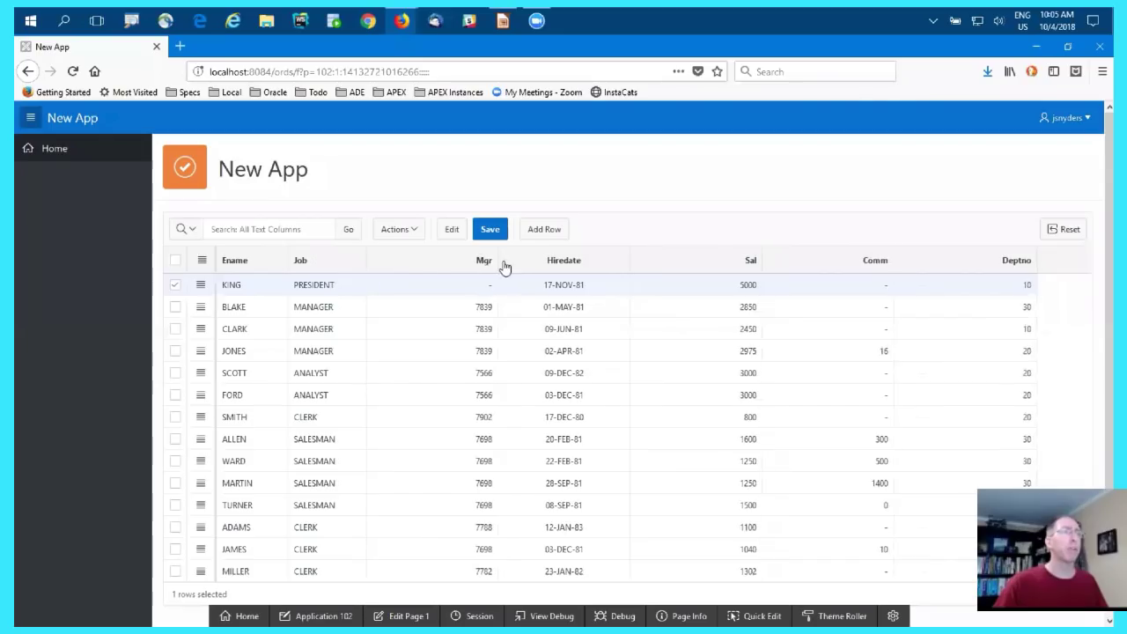
left_click_drag(502, 262, 431, 262)
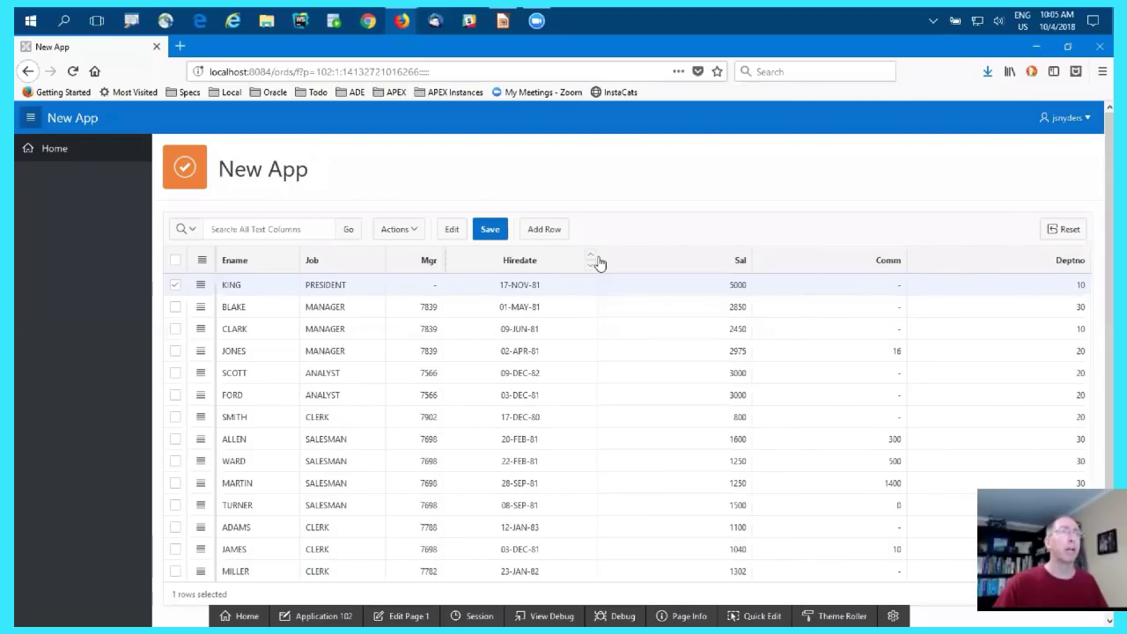
left_click_drag(591, 258, 536, 256)
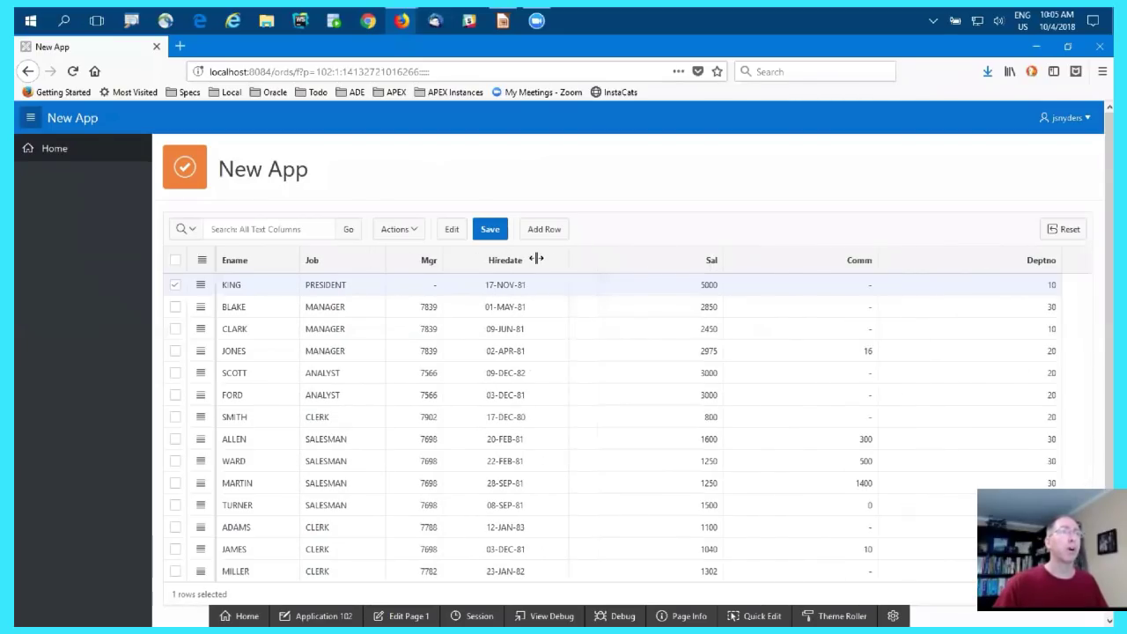
left_click_drag(689, 259, 630, 259)
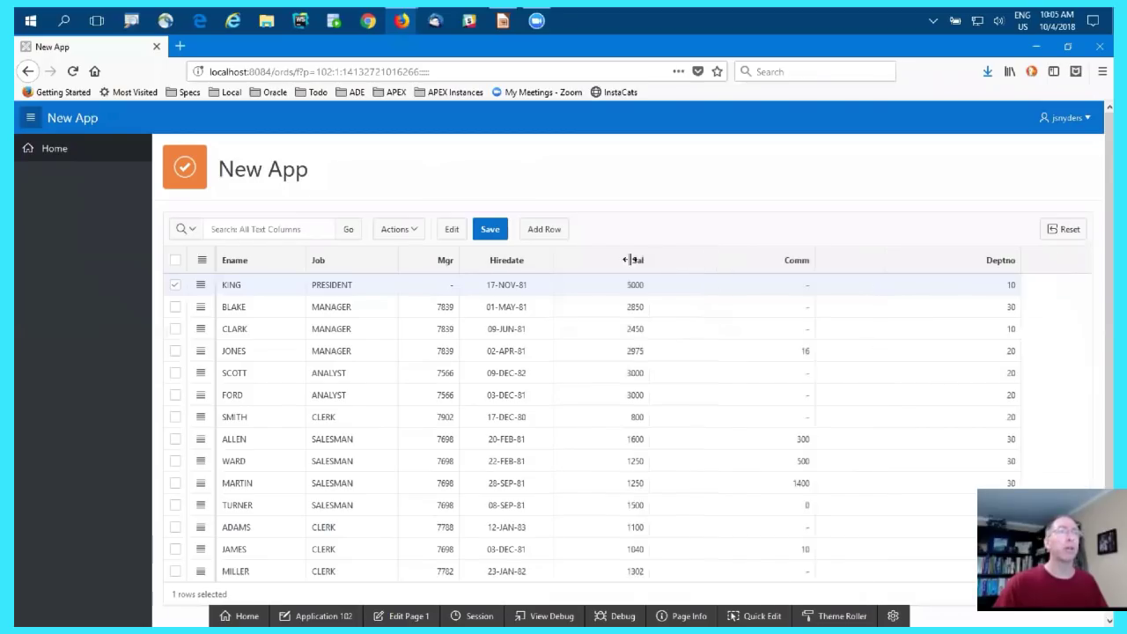
left_click_drag(849, 259, 759, 260)
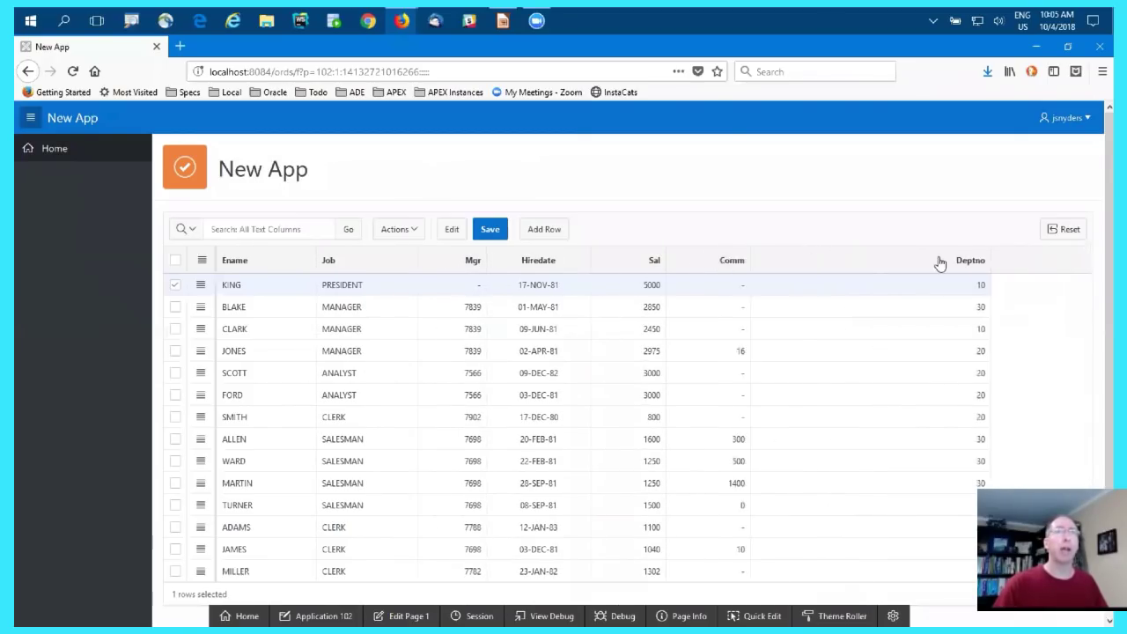
left_click_drag(1092, 259, 908, 265)
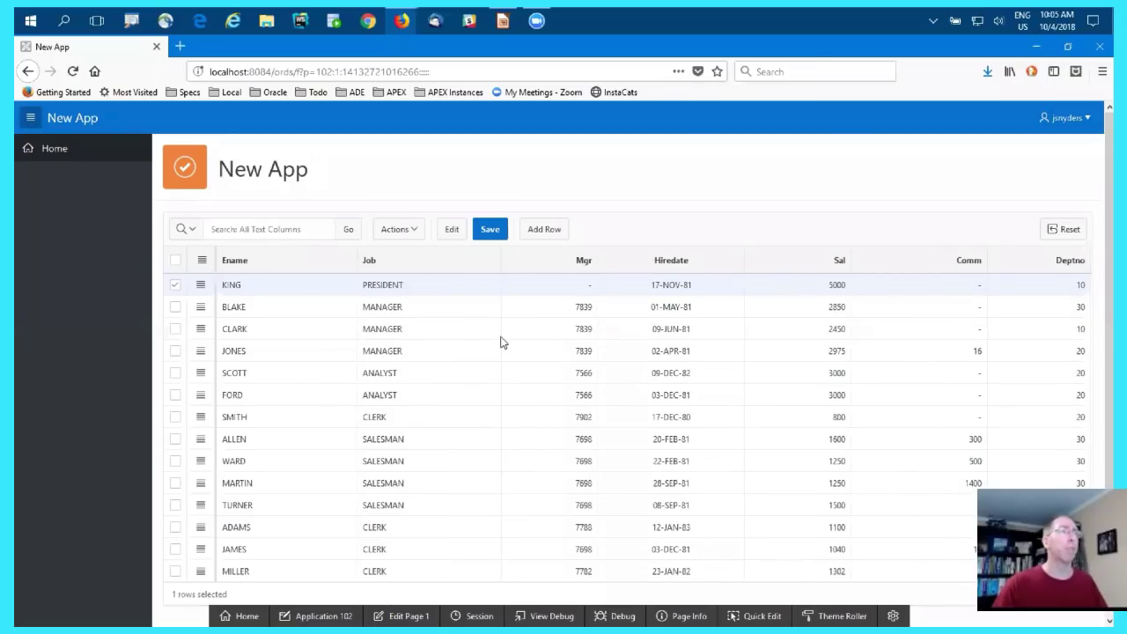
Sort the grid ascending by Ename and save this layout as the default report.
left_click(347, 259)
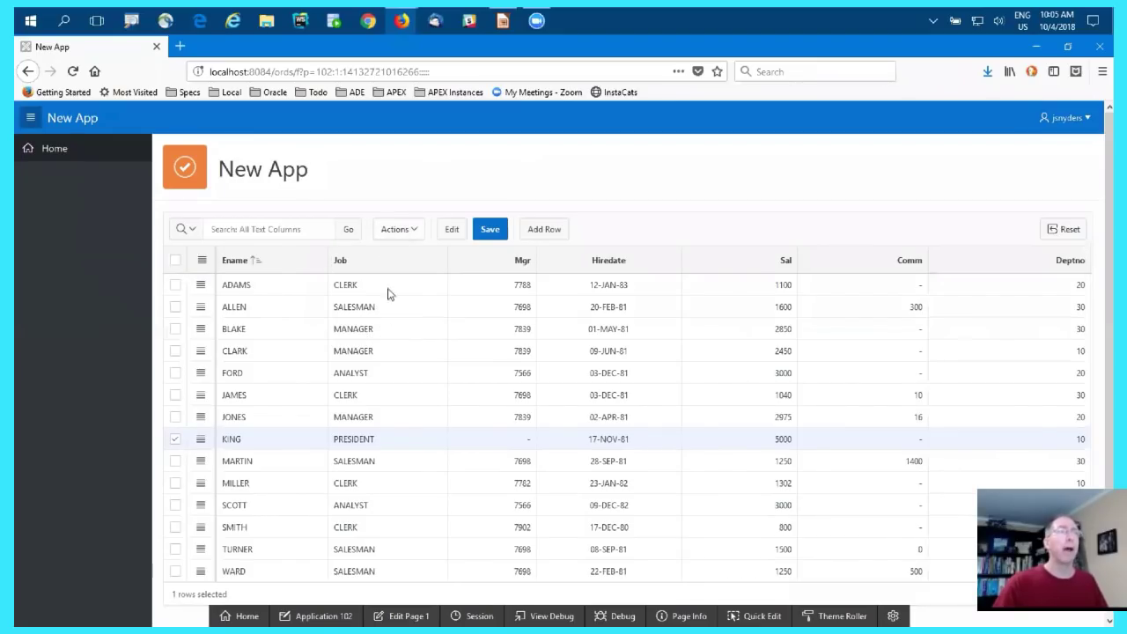
left_click(405, 232)
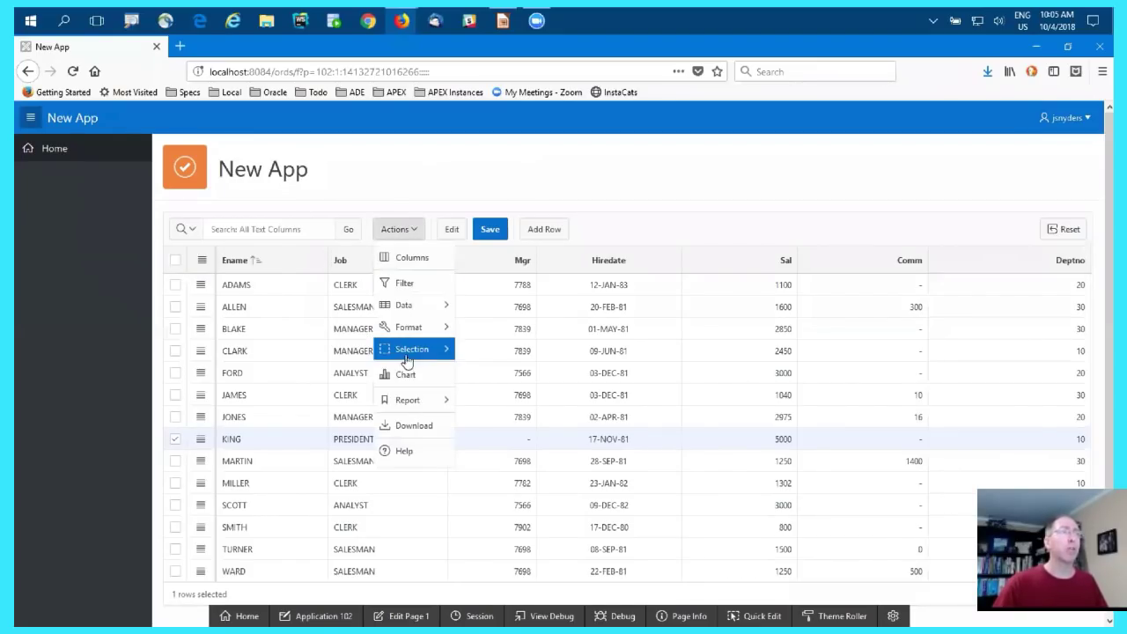
mouse_move(421, 401)
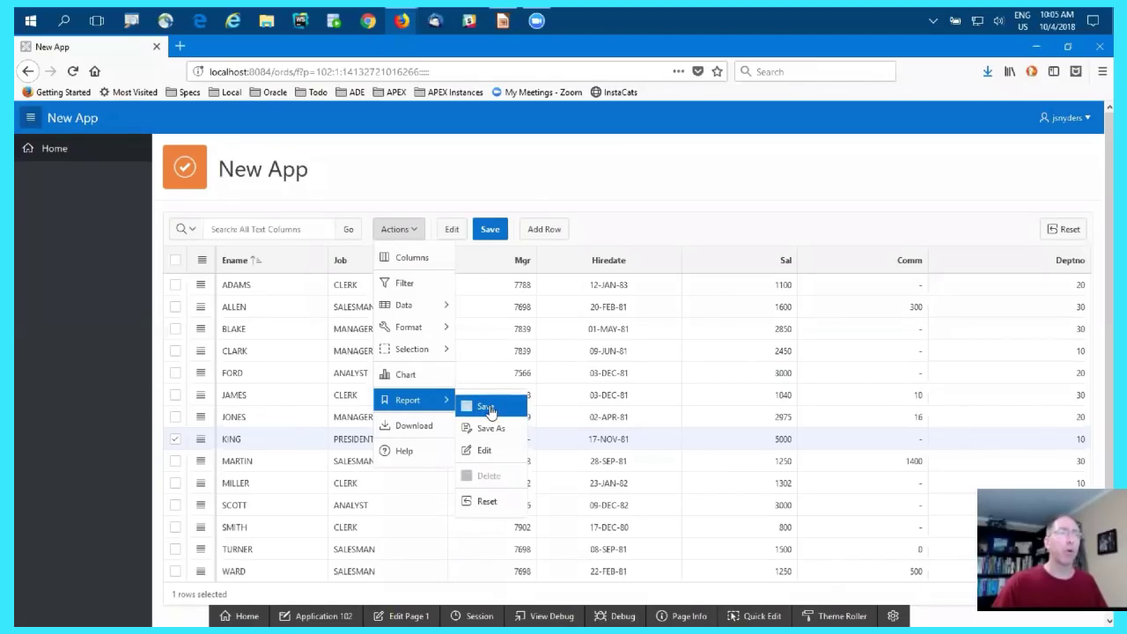
left_click(487, 408)
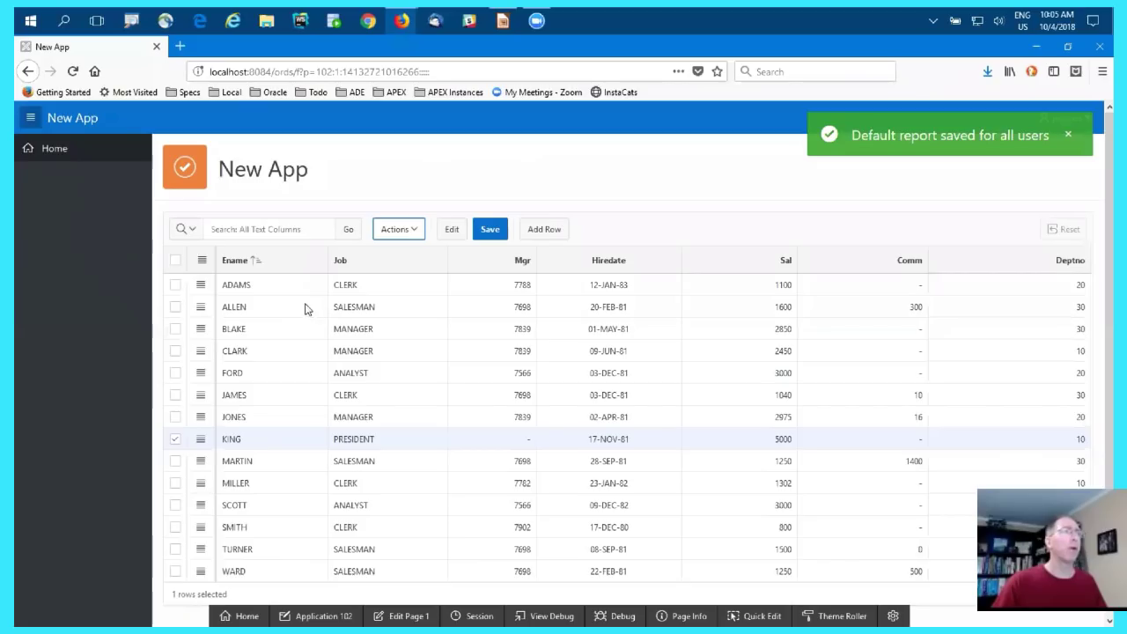
Narrow the Ename column slightly and move the Sal column between Comm and Deptno.
left_click_drag(328, 269, 313, 266)
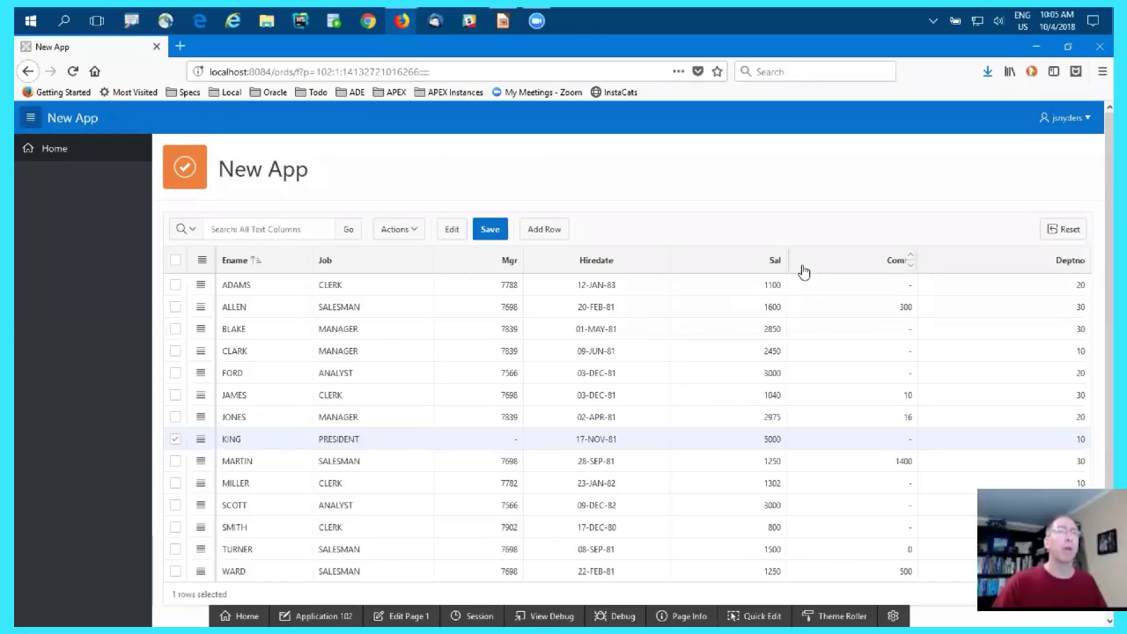
mouse_move(758, 264)
left_mouse_down()
mouse_move(732, 264)
mouse_move(888, 272)
mouse_move(888, 312)
left_mouse_up()
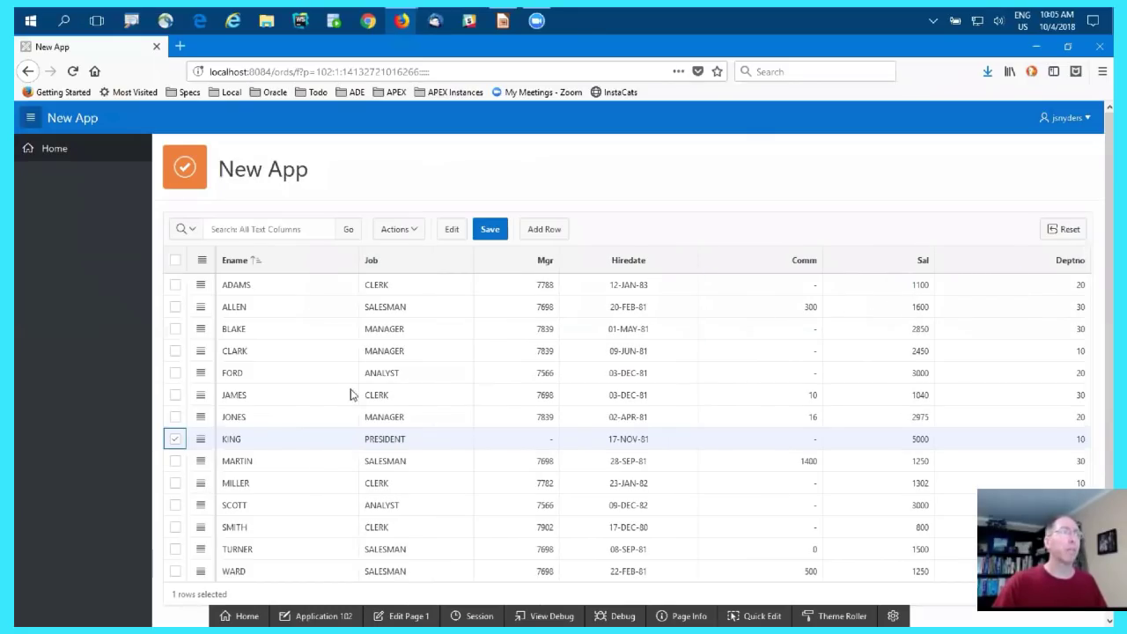
Select the fifth, sixth and seventh rows together, and end with only the fourth row selected.
left_click(300, 372)
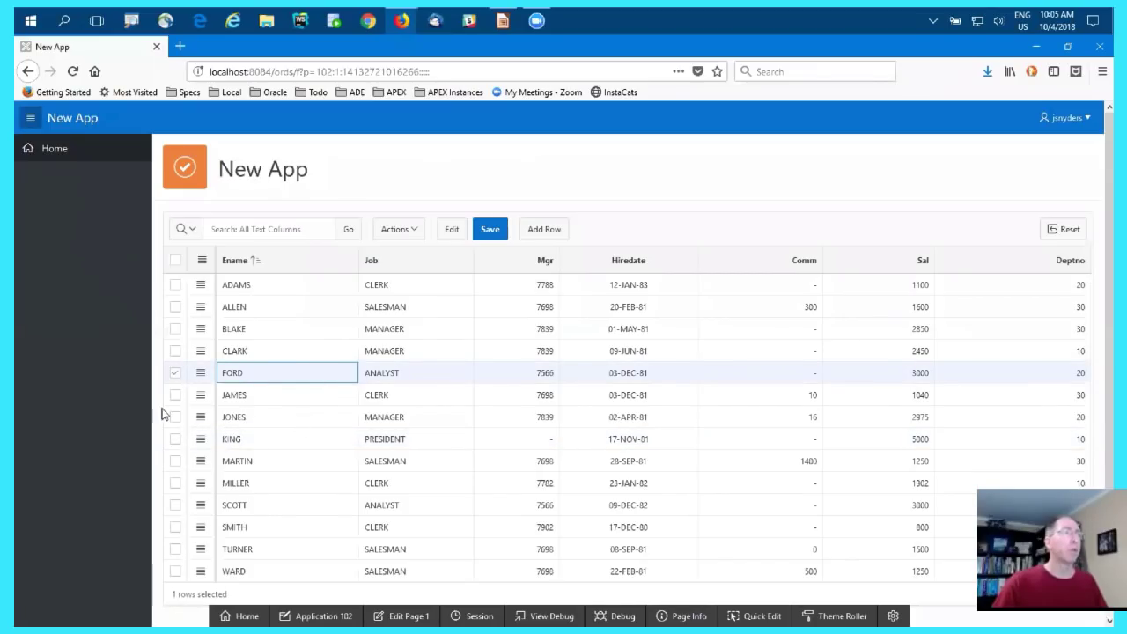
left_click(177, 395)
left_click(176, 417)
left_click(330, 393)
left_click(327, 356)
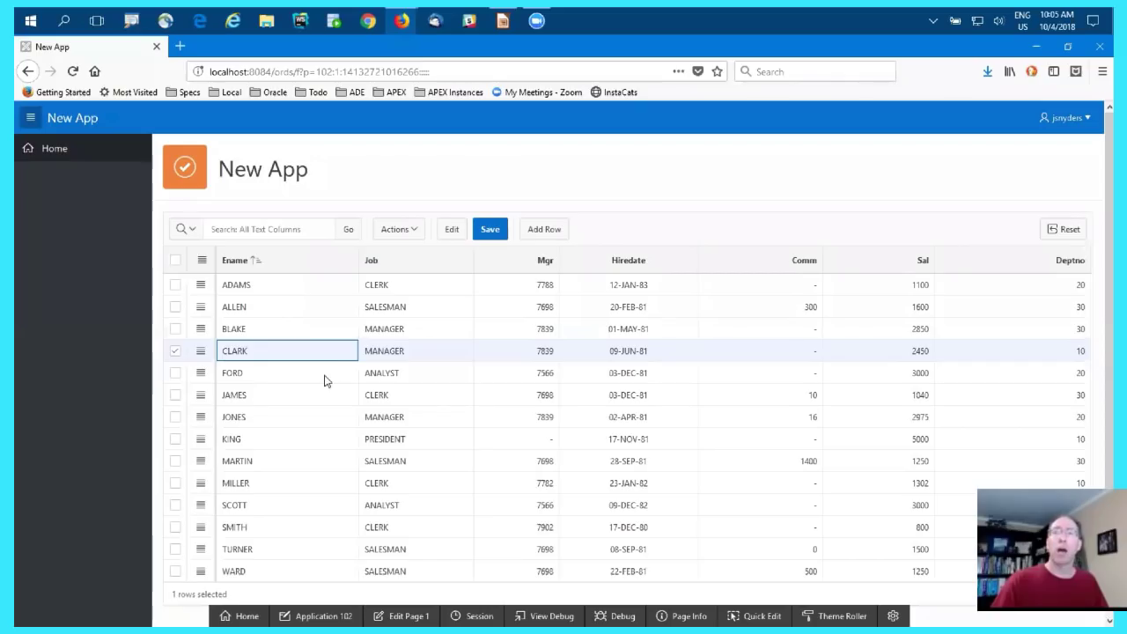
Freeze the grid at the Job column, and look over that column's heading options without changing anything else.
left_click(417, 267)
left_click(448, 293)
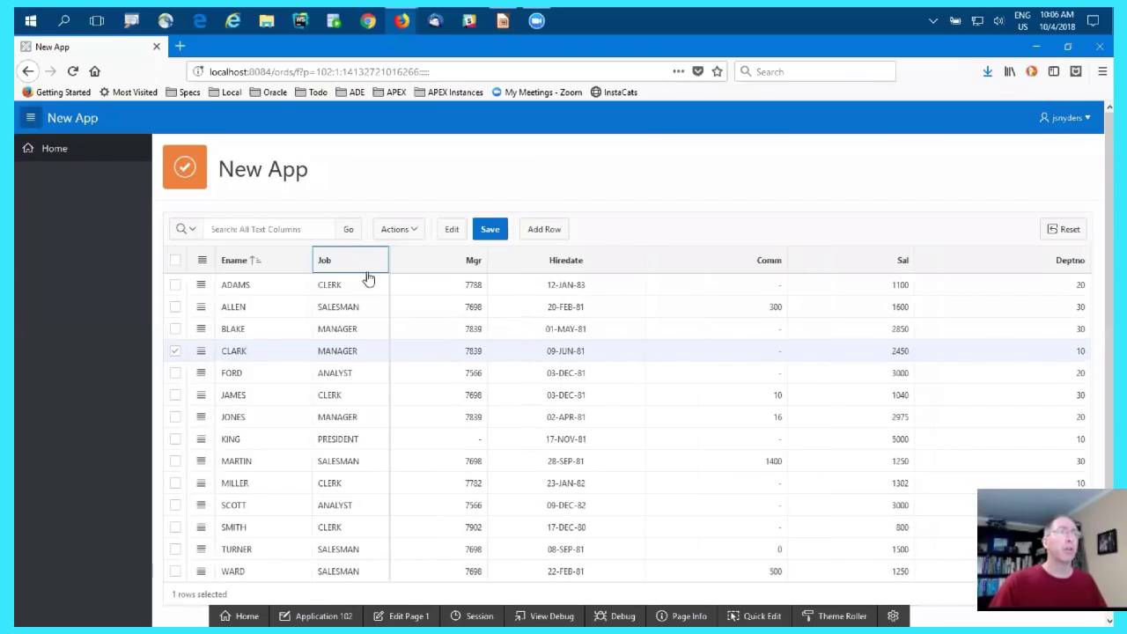
left_click(358, 270)
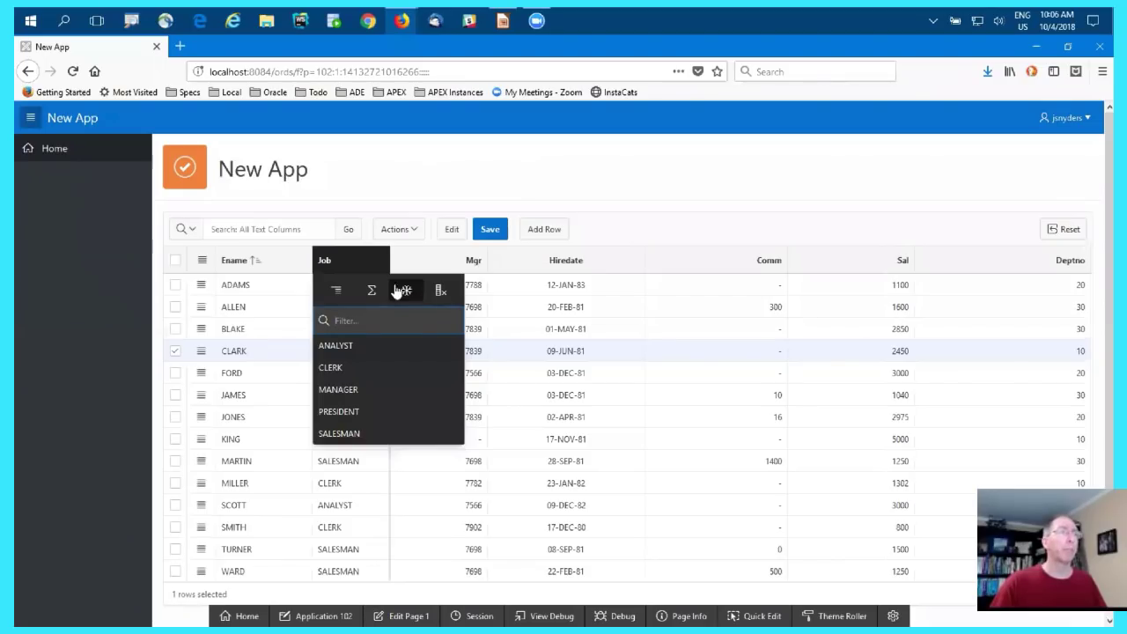
left_click(353, 271)
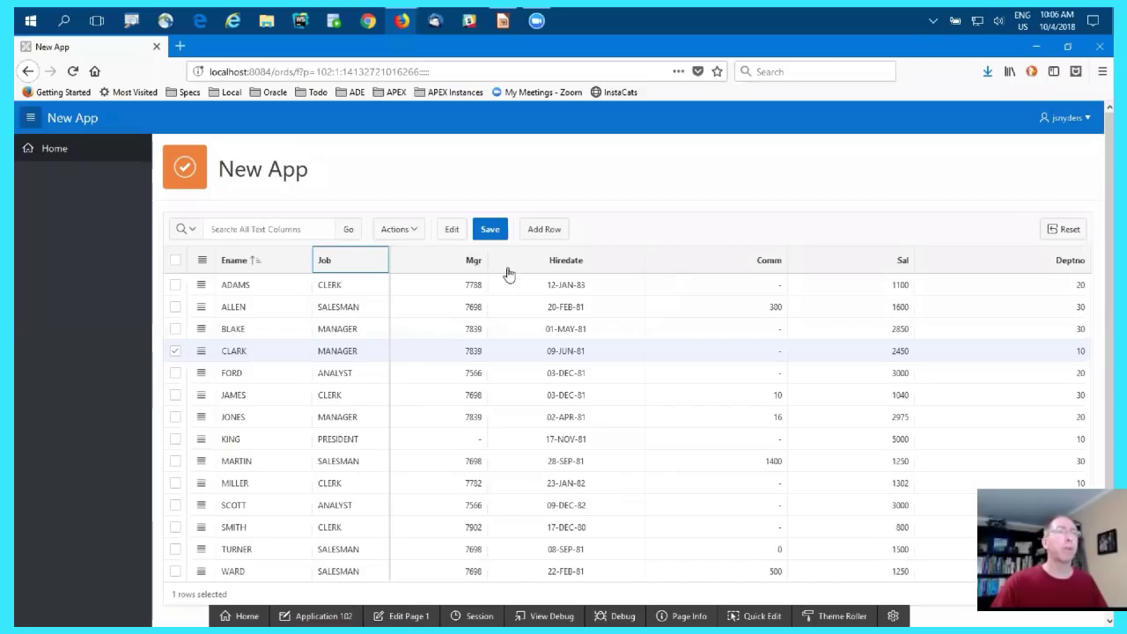
Widen the Mgr and Sal columns so the unfrozen part of the grid extends beyond its visible width.
left_click_drag(485, 260, 740, 258)
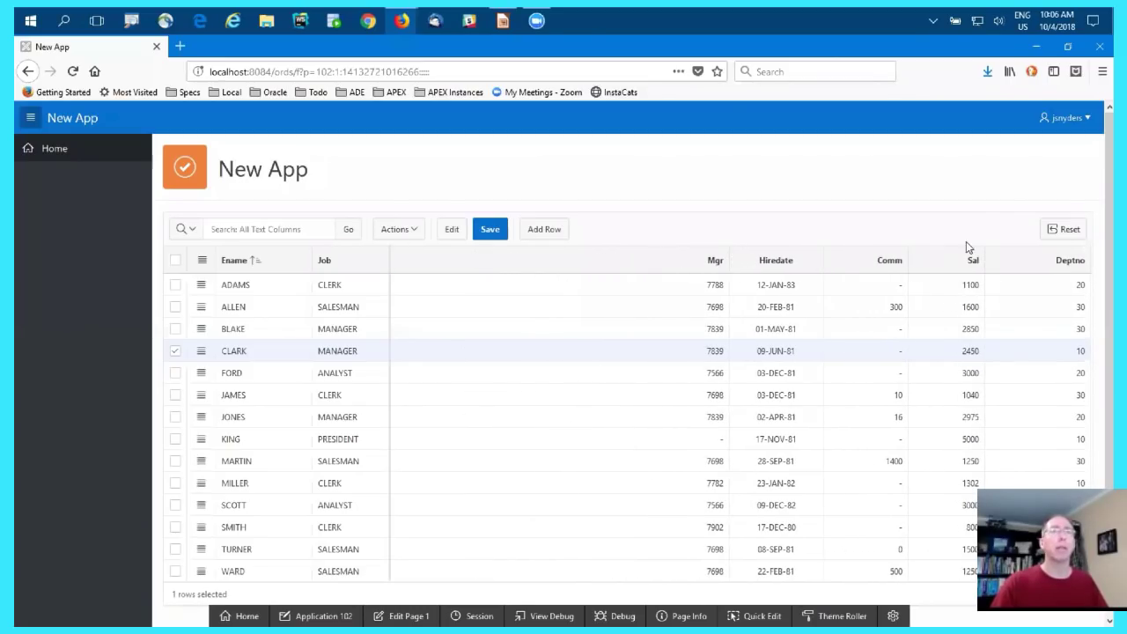
left_click_drag(1048, 256, 1060, 256)
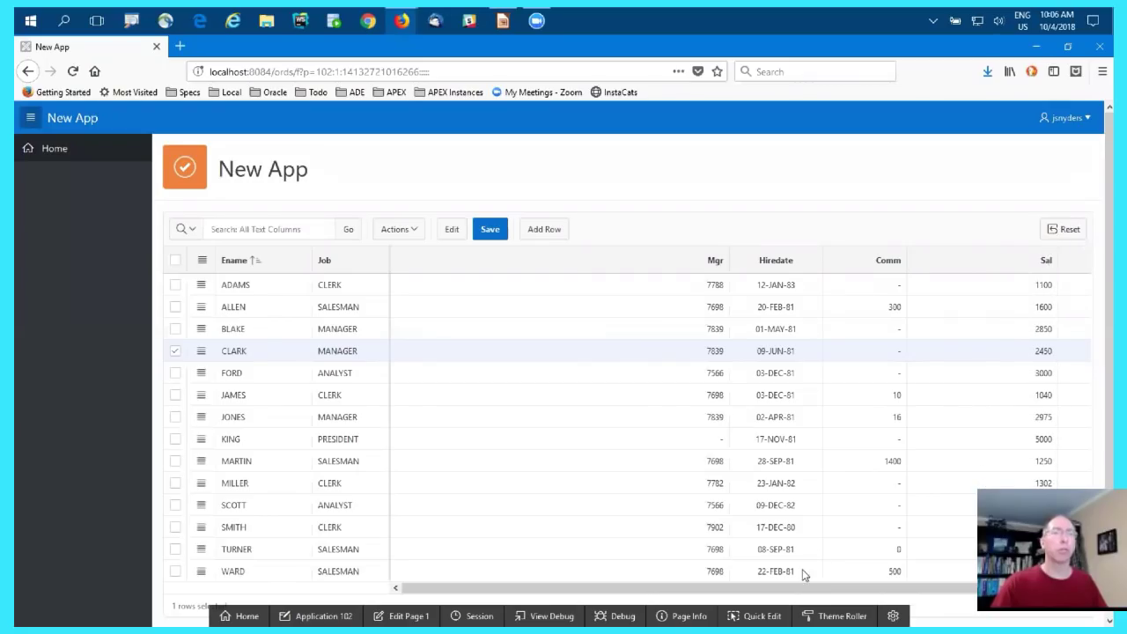
left_click_drag(781, 589, 302, 308)
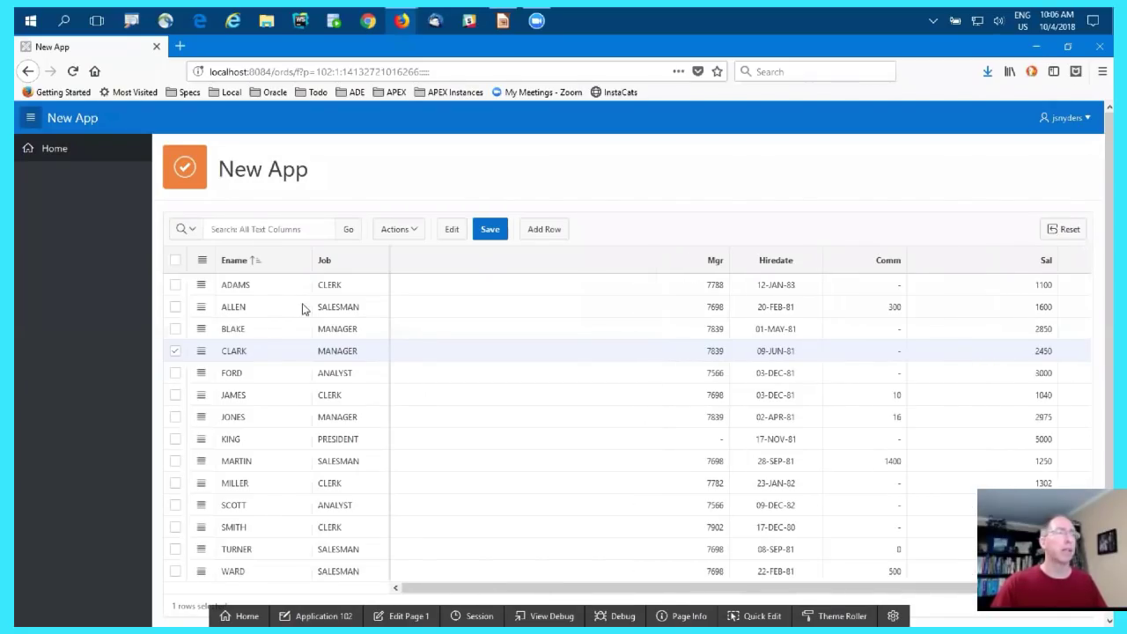
scroll(285, 417, "down", 1)
scroll(285, 418, "up", 1)
scroll(302, 403, "down", 2)
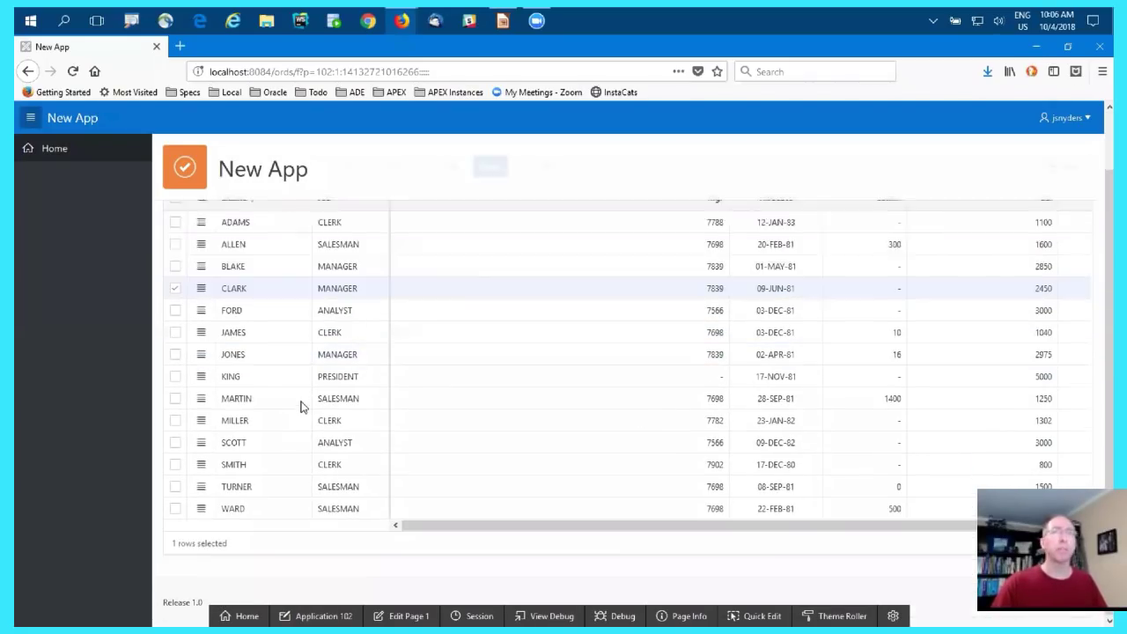
scroll(601, 403, "up", 2)
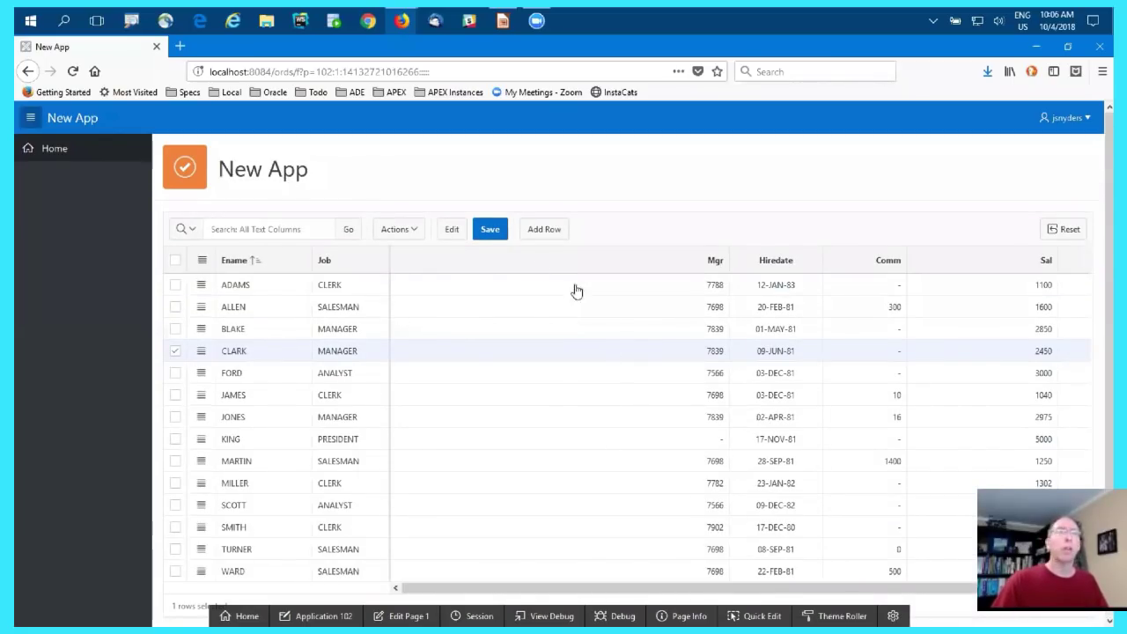
Look through the grid's Data and Format actions, including the sort, aggregate, control break and highlight options.
left_click(401, 231)
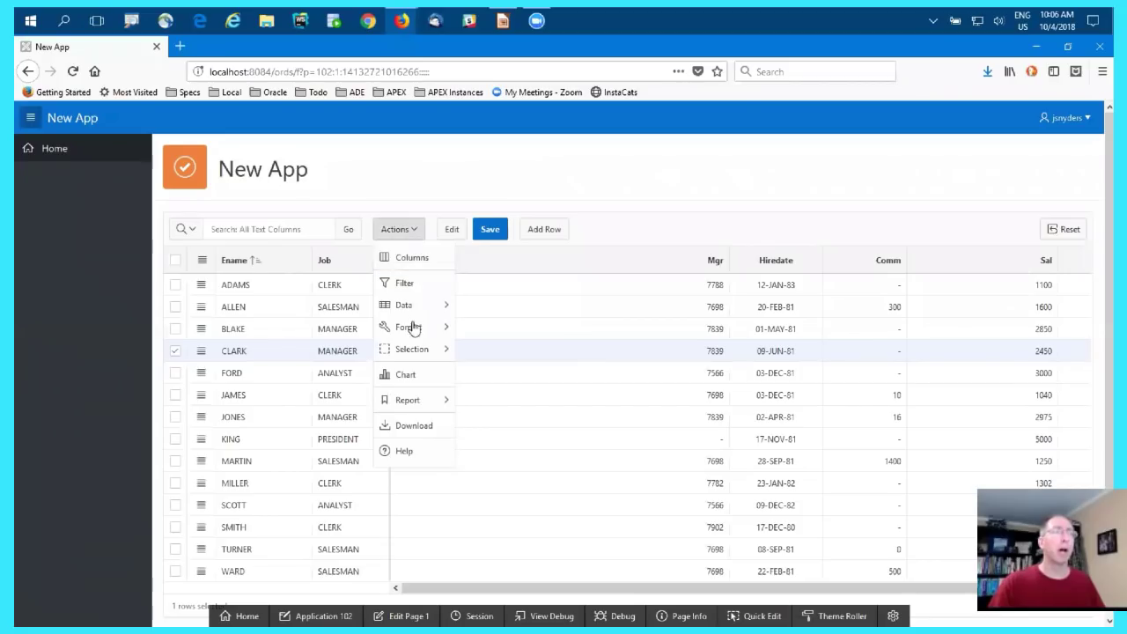
mouse_move(412, 306)
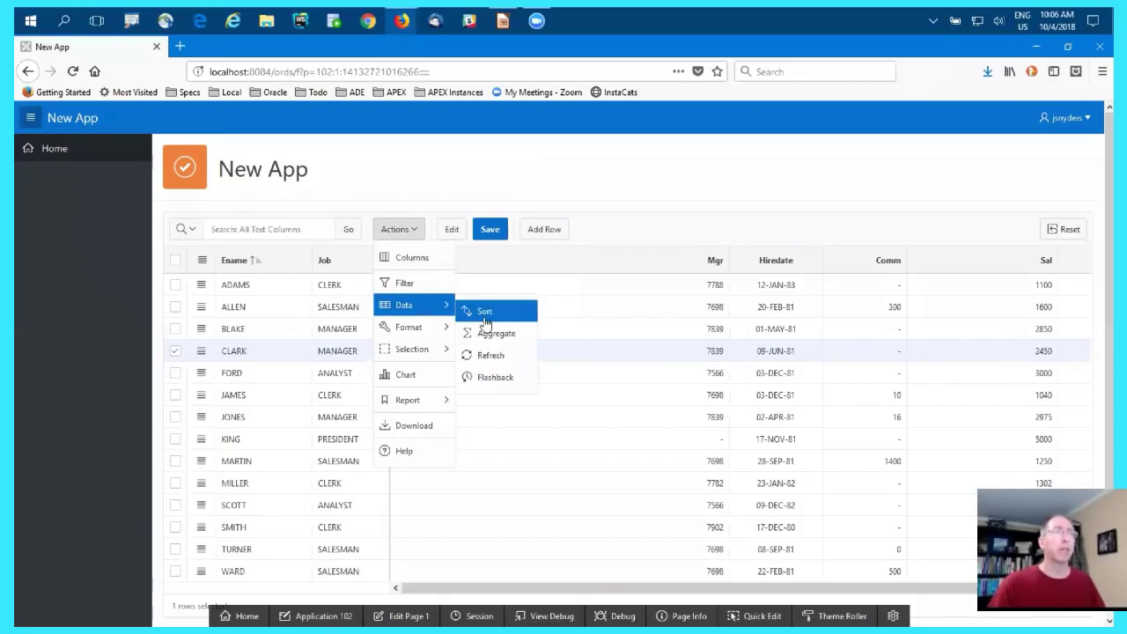
mouse_move(459, 334)
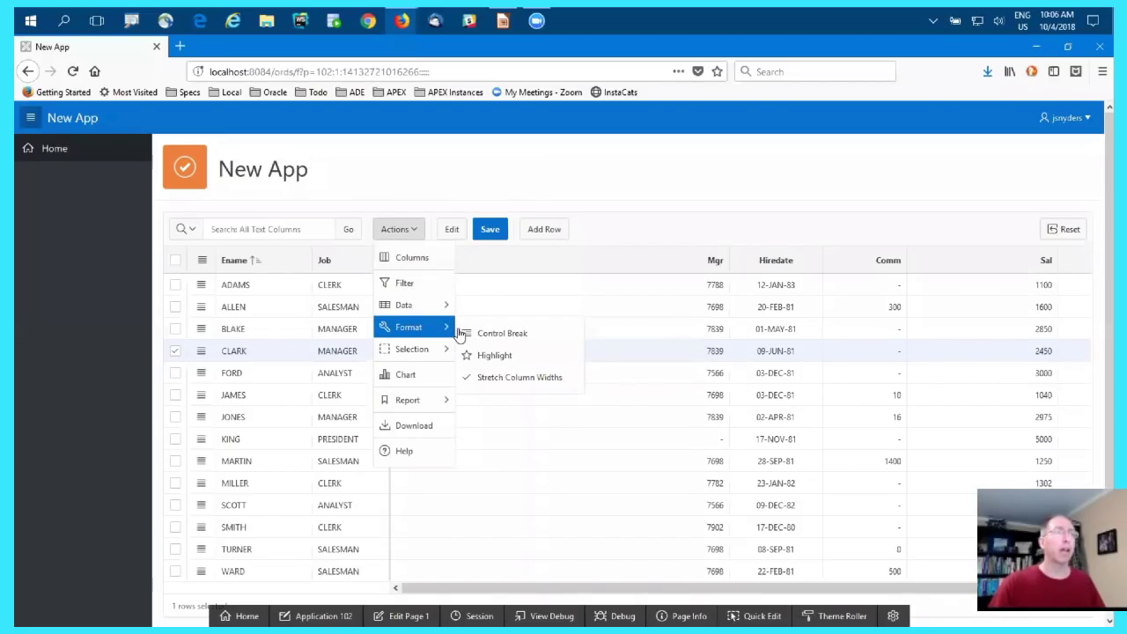
left_click(396, 230)
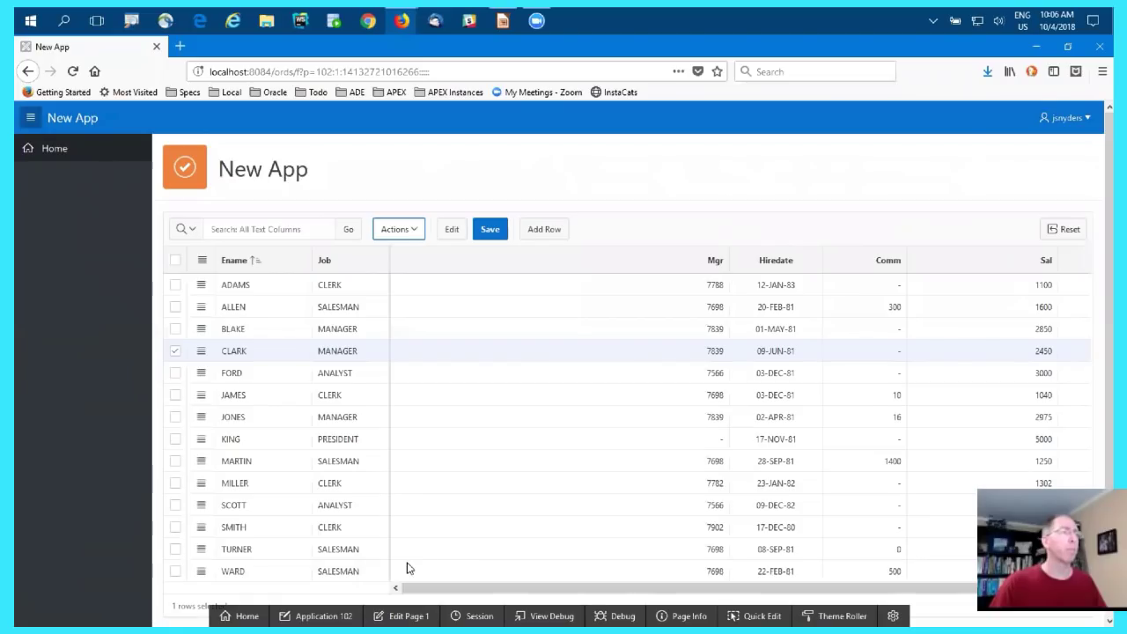
Switch to Page Designer and set the heading of the ENAME column to Name.
key("alt+Tab")
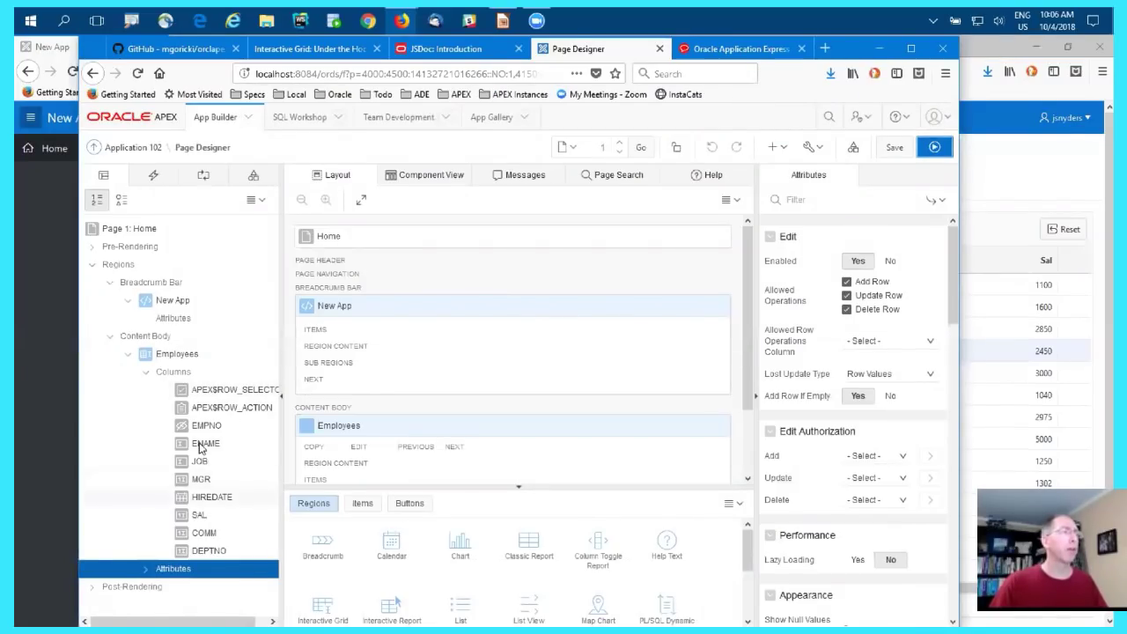
left_click(843, 343)
key("ctrl+a")
type("Name")
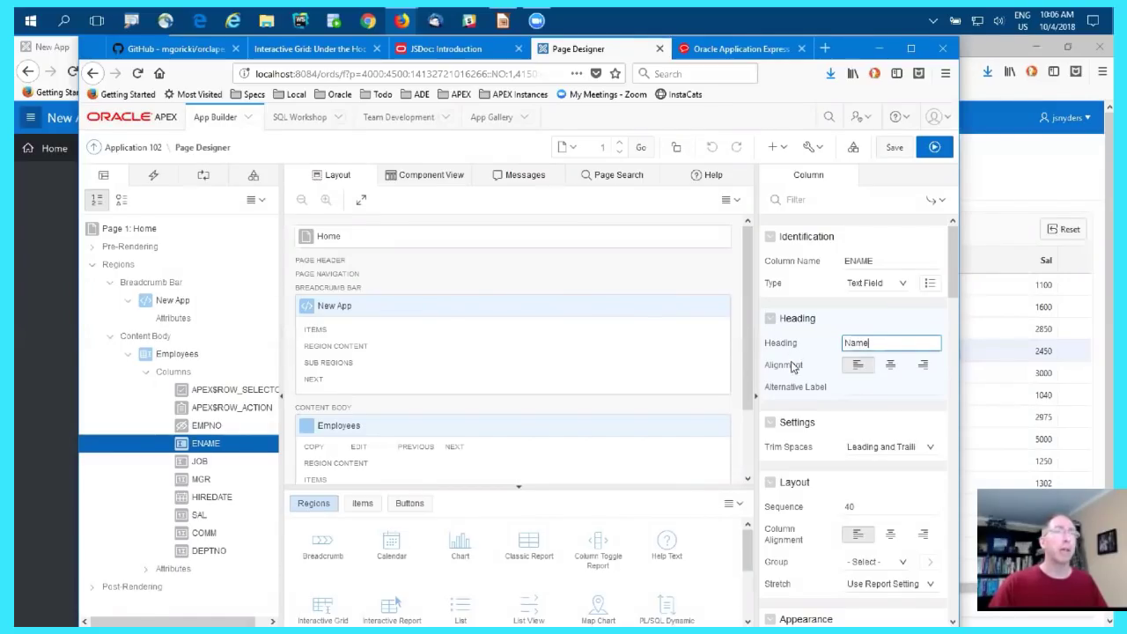
Read the attribute help for the column heading and the Employees grid's Allowed Row Operations Column, and run the page with the new heading.
left_click(712, 176)
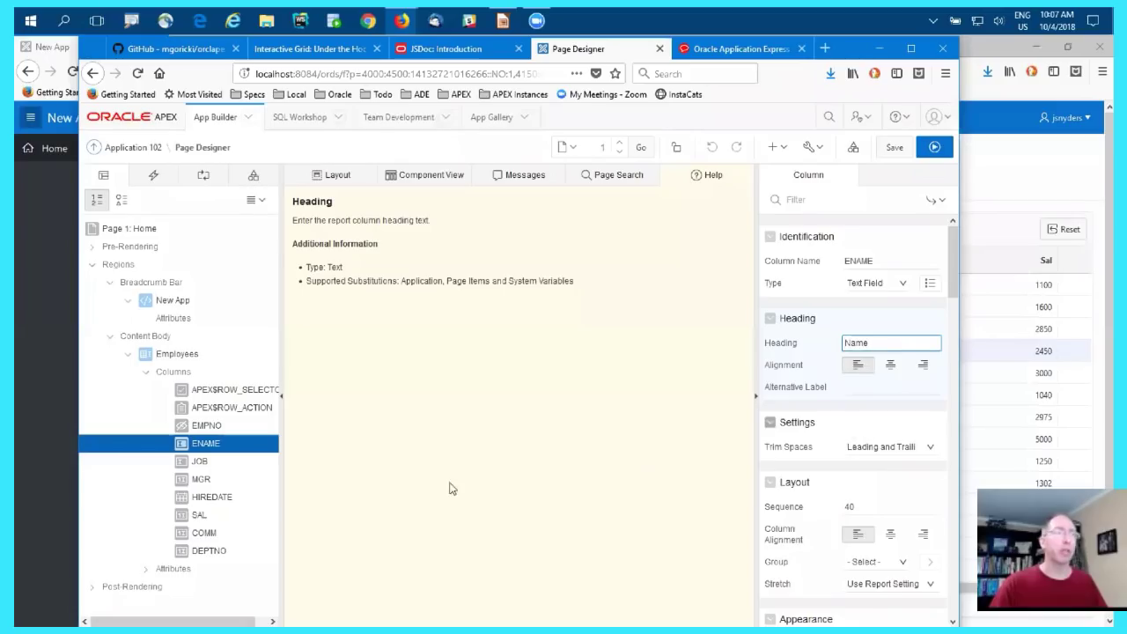
left_click(164, 571)
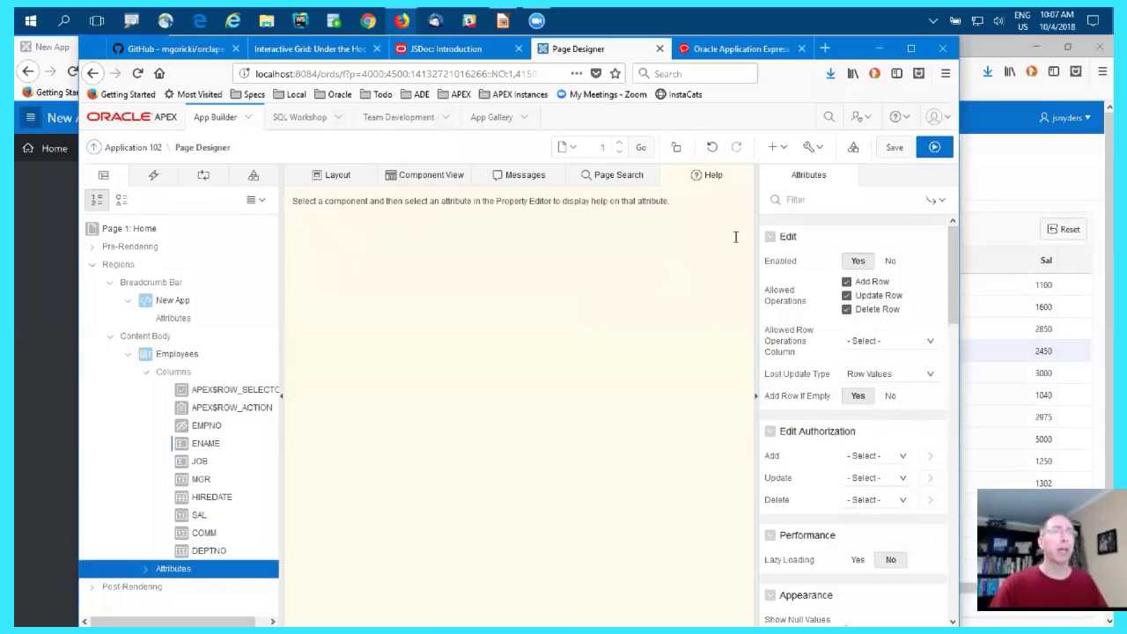
left_click(773, 278)
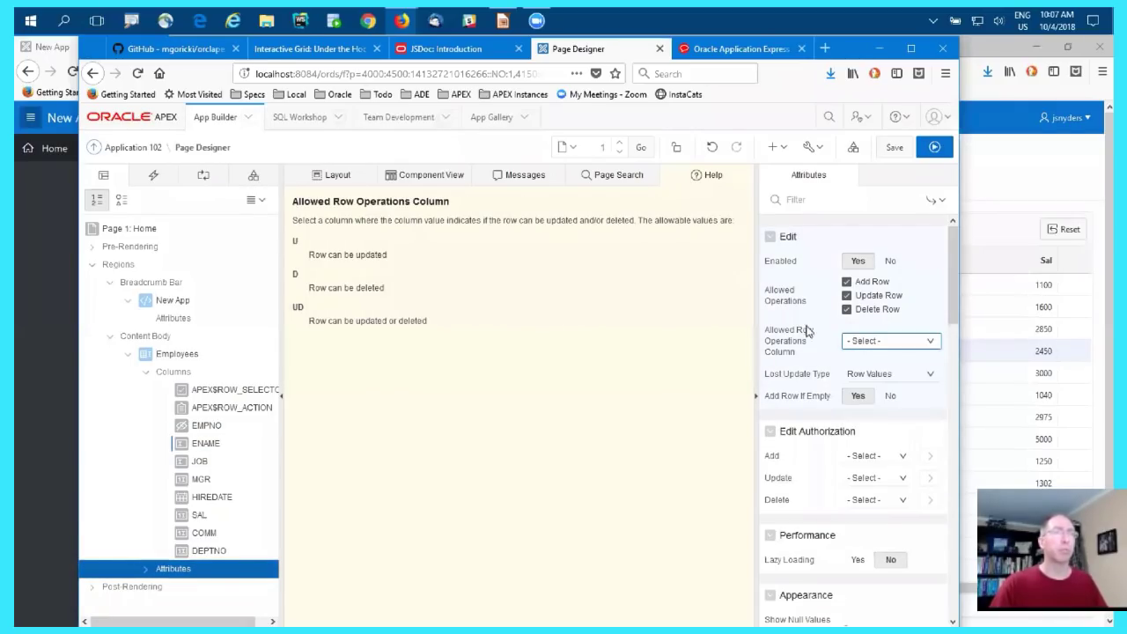
left_click(857, 377)
left_click(690, 370)
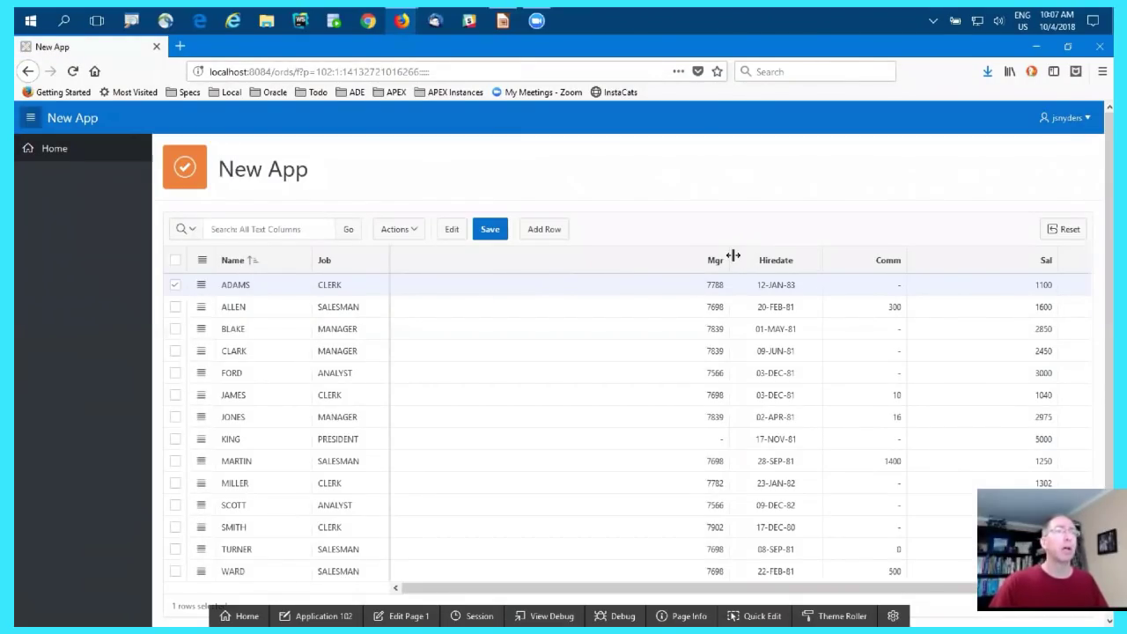
Start editing cells directly in the grid and set the Sal value of the fourth row to 3000.
double_click(249, 329)
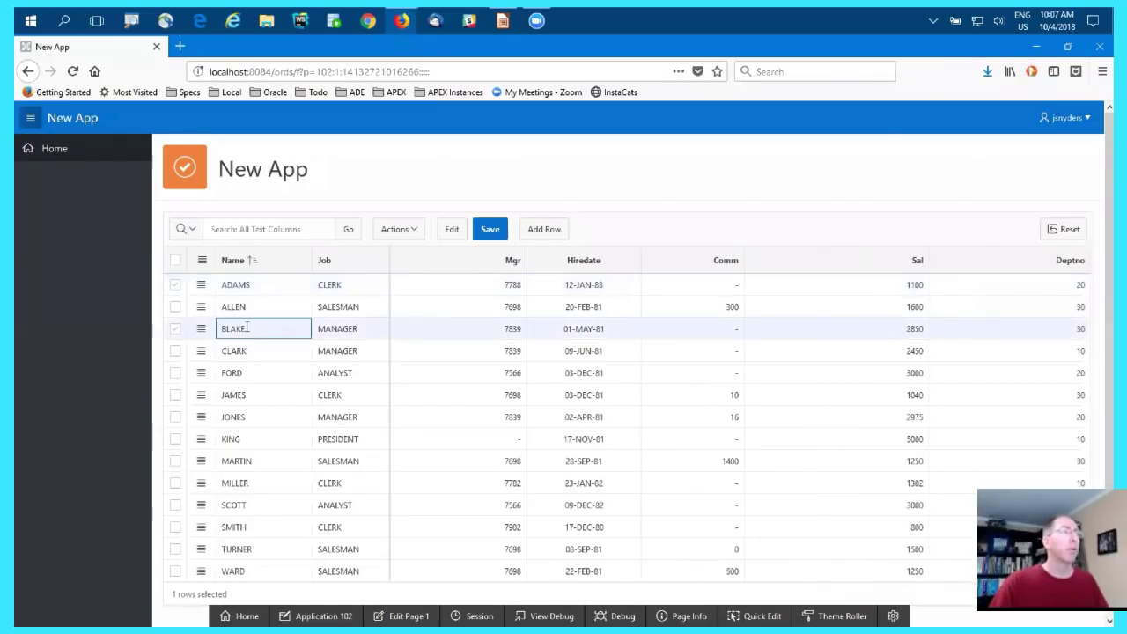
left_click(722, 371)
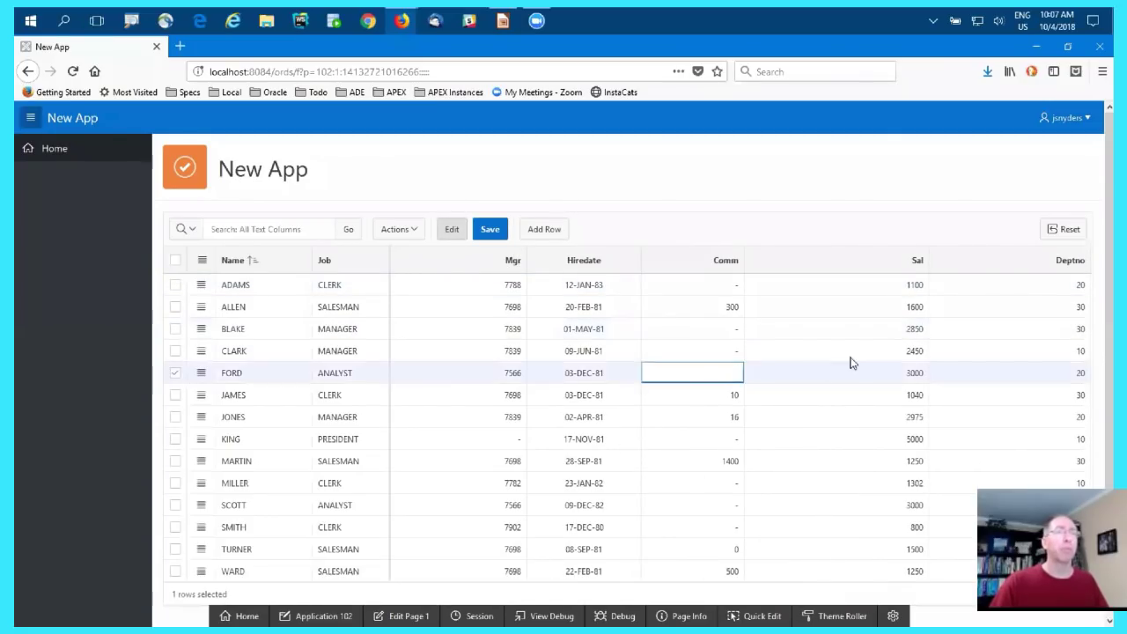
left_click(852, 358)
double_click(852, 357)
type("3")
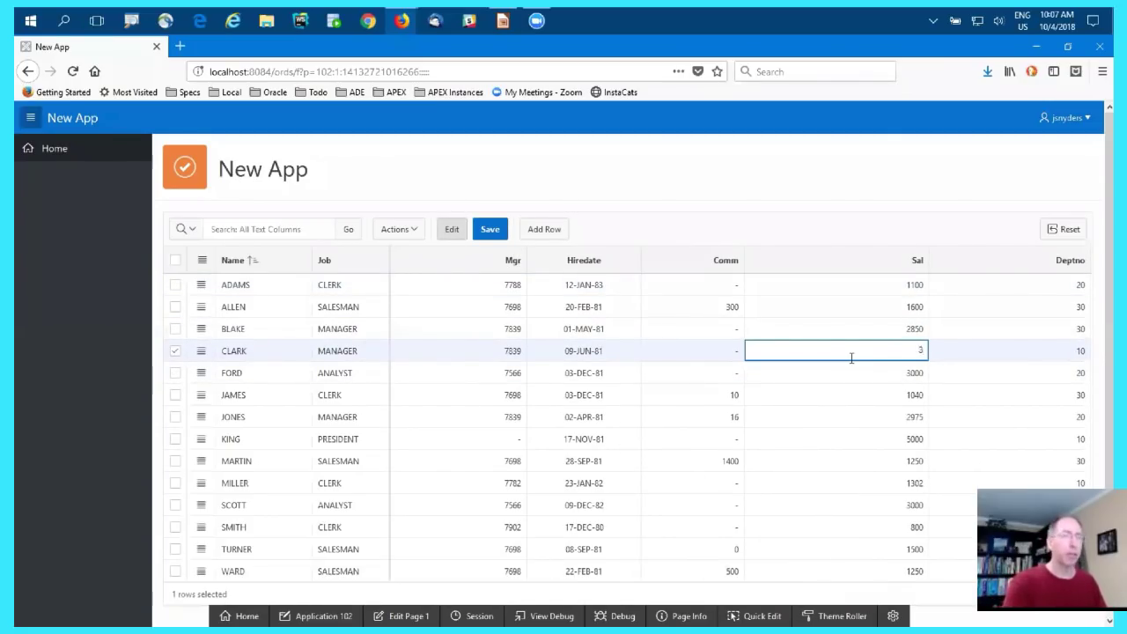
type("000")
key("Return")
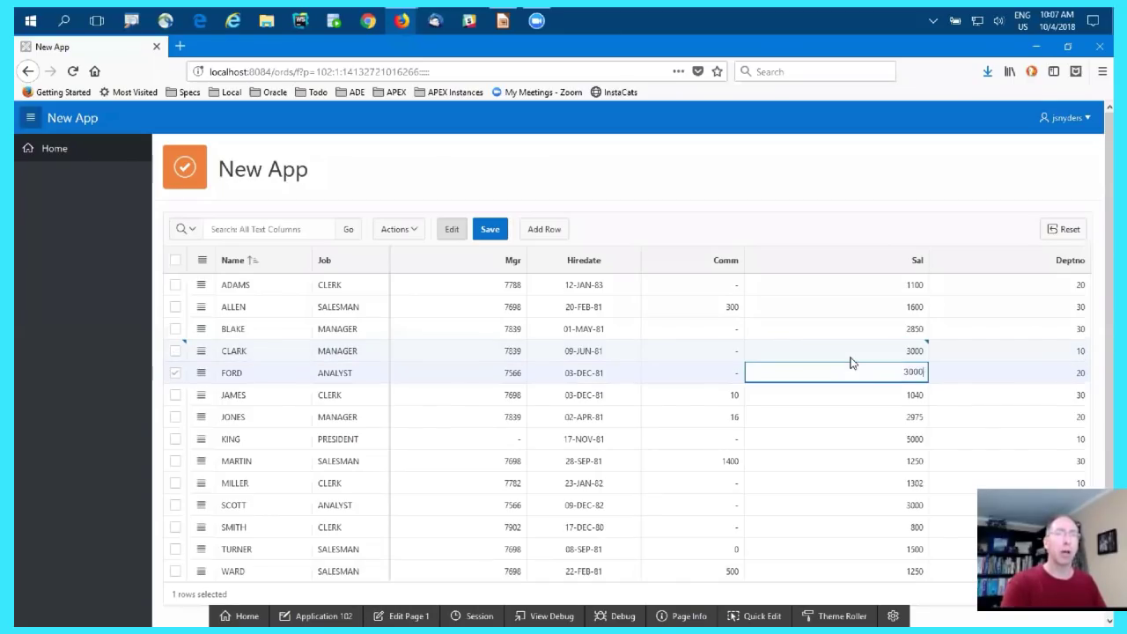
Set the Sal value of the fifth row to 3002 and save the grid changes.
key("BackSpace")
type("2")
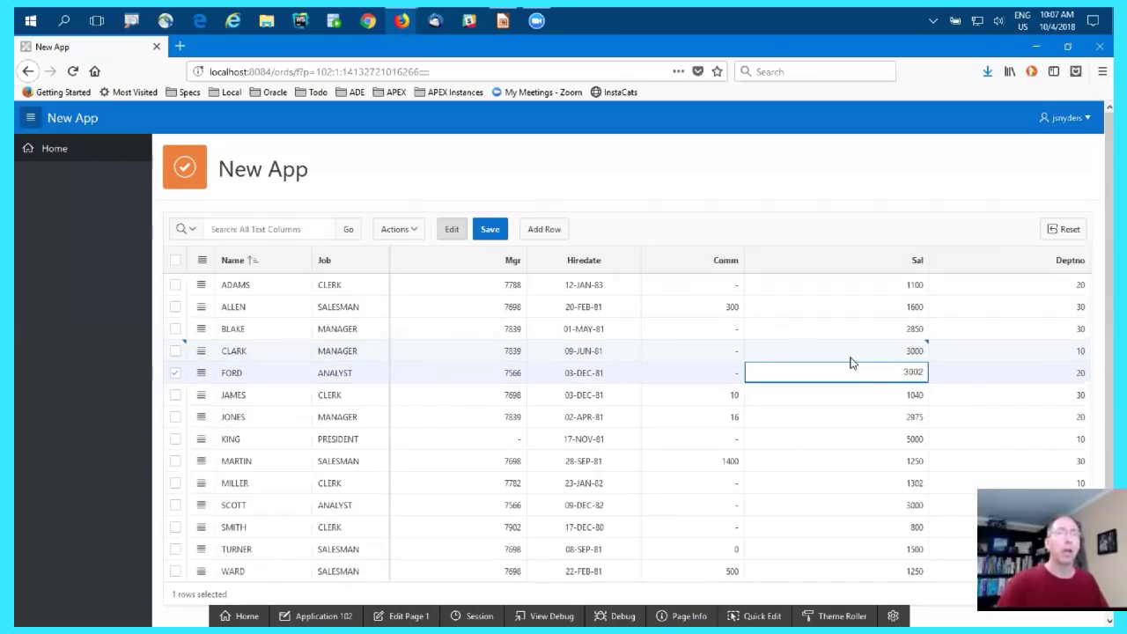
left_click(490, 375)
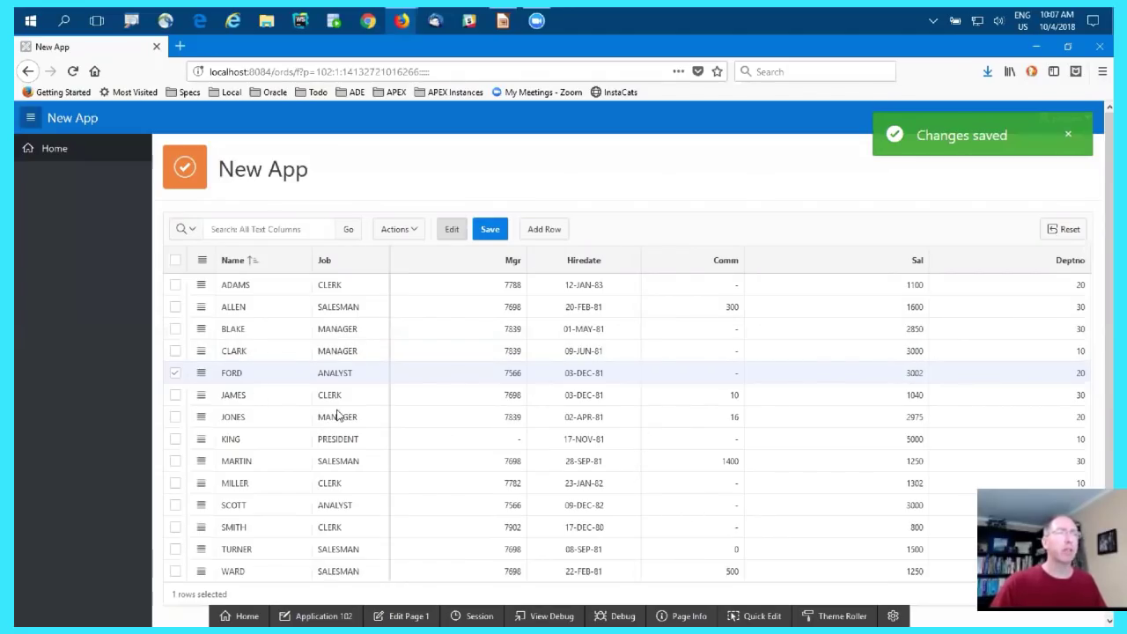
Delete the fourth row and add an empty row directly below it, leaving both changes unsaved.
left_click(200, 353)
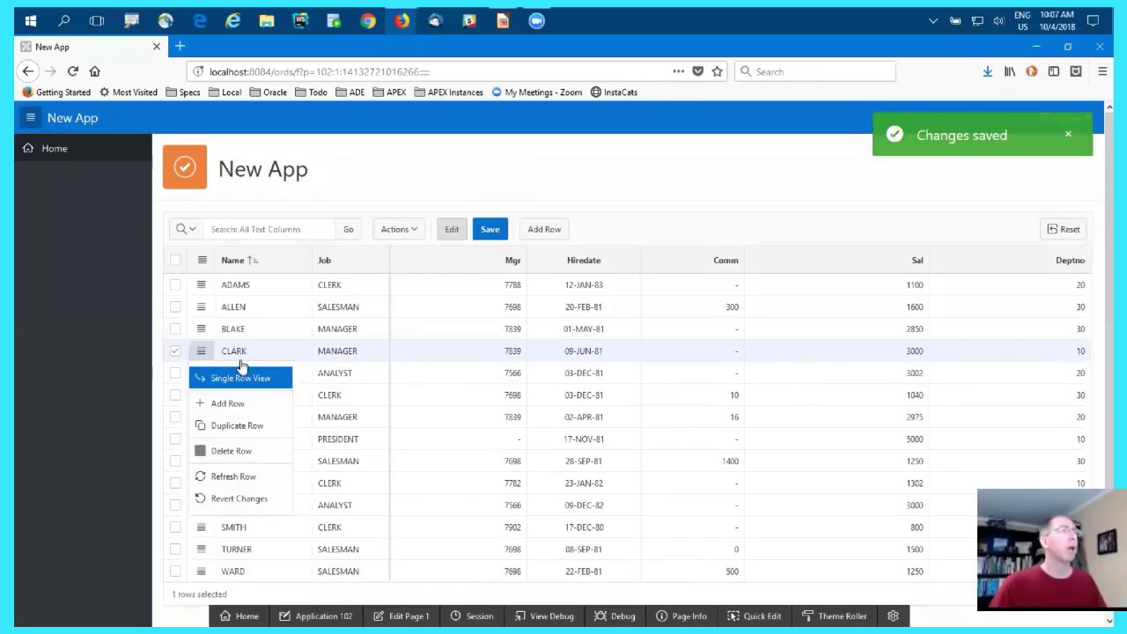
left_click(199, 355)
left_click(200, 354)
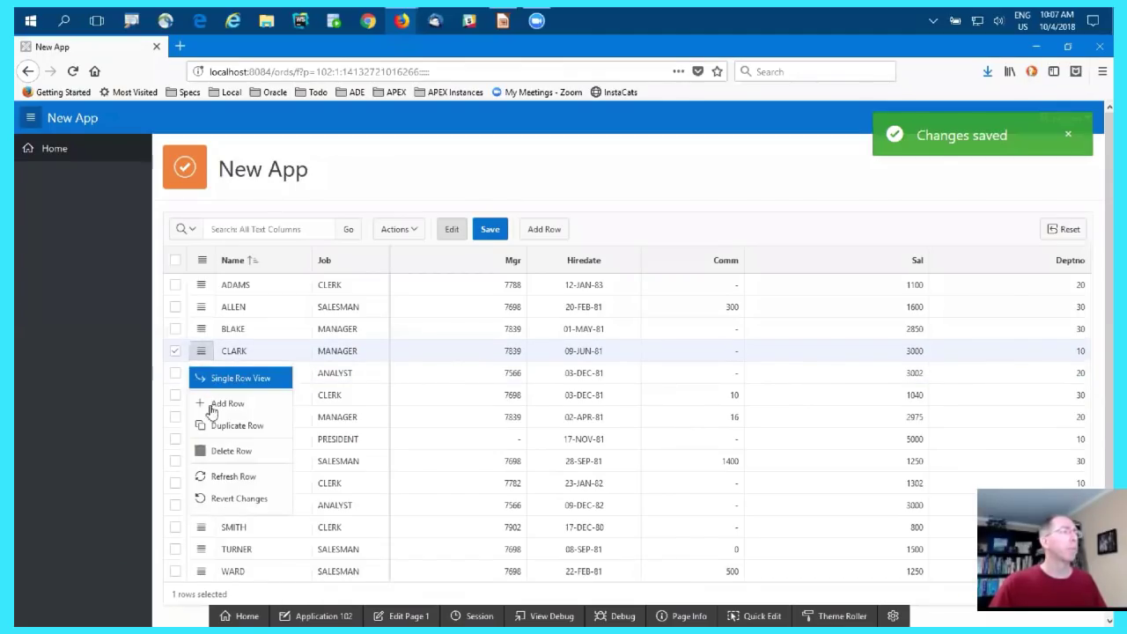
left_click(222, 449)
left_click(545, 234)
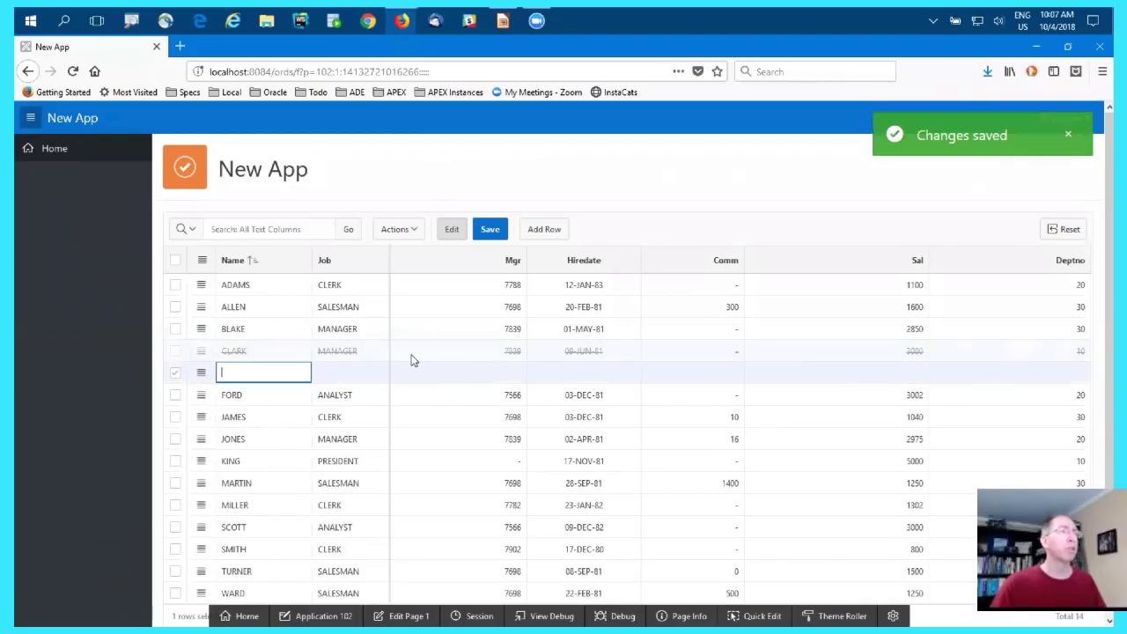
left_click(428, 420)
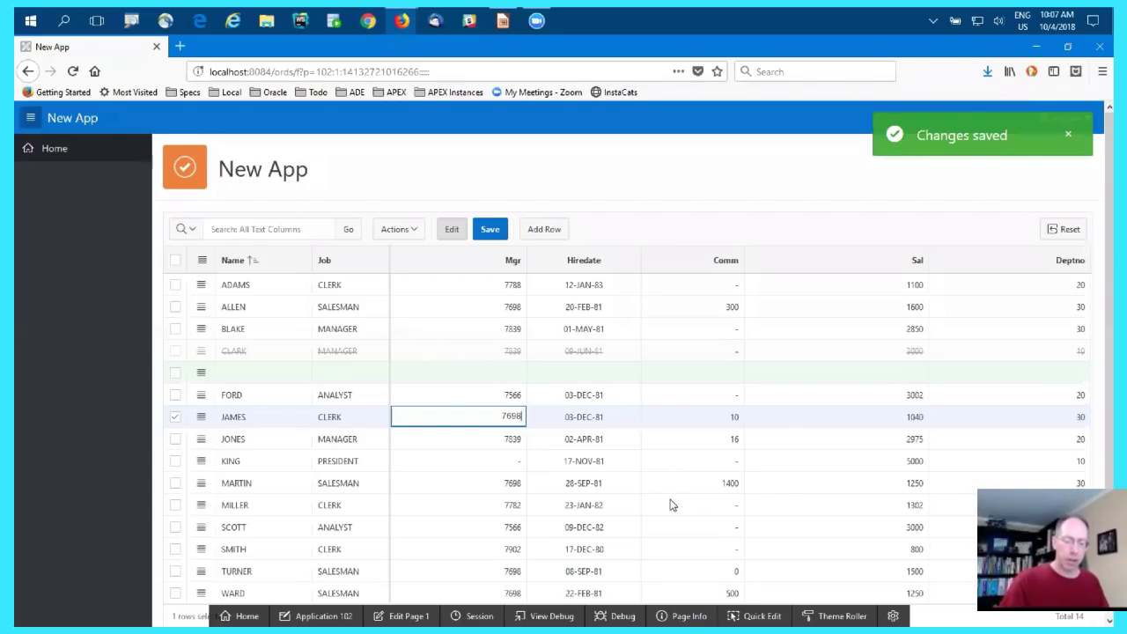
Switch to the LibreOffice Impress presentation and advance to the Customization slide on range and types.
left_click(502, 20)
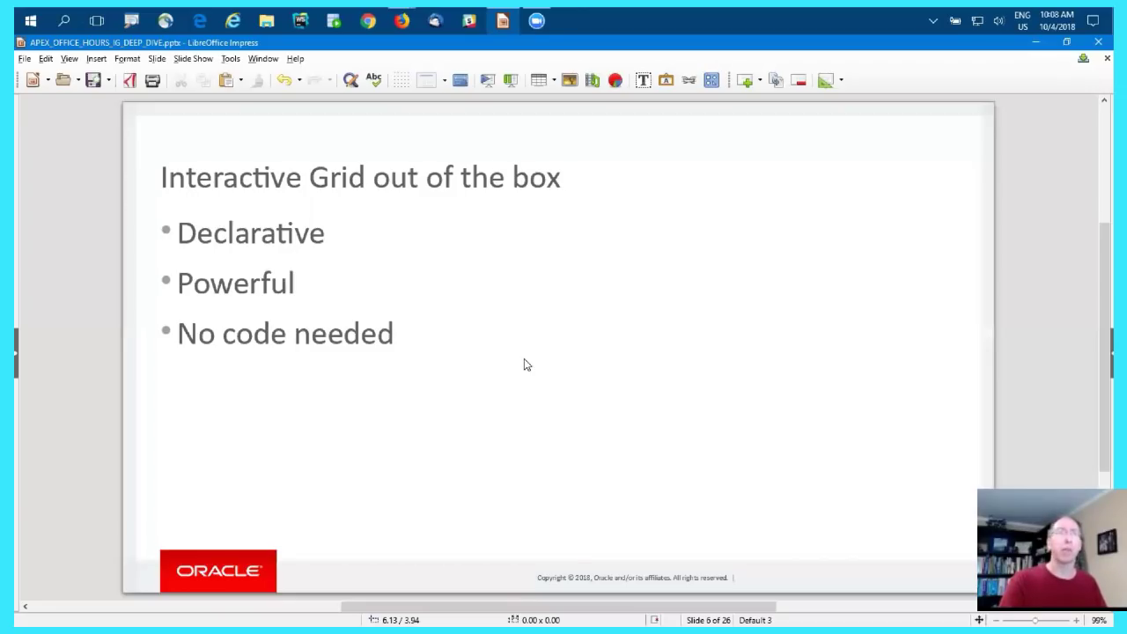
key("Page_Down")
key("Page_Down")
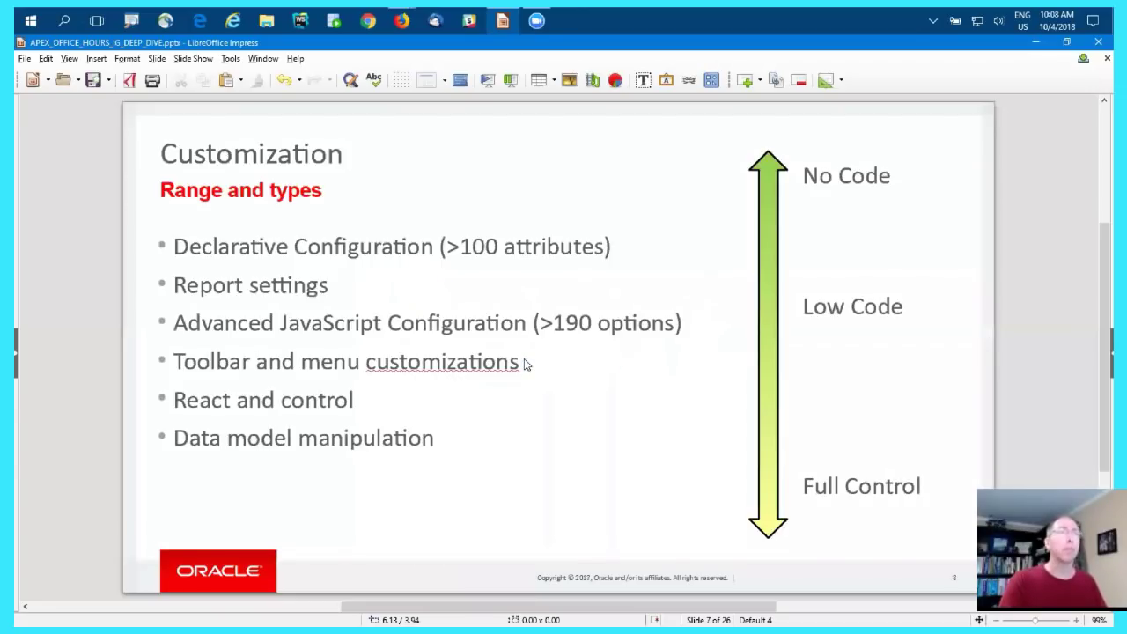